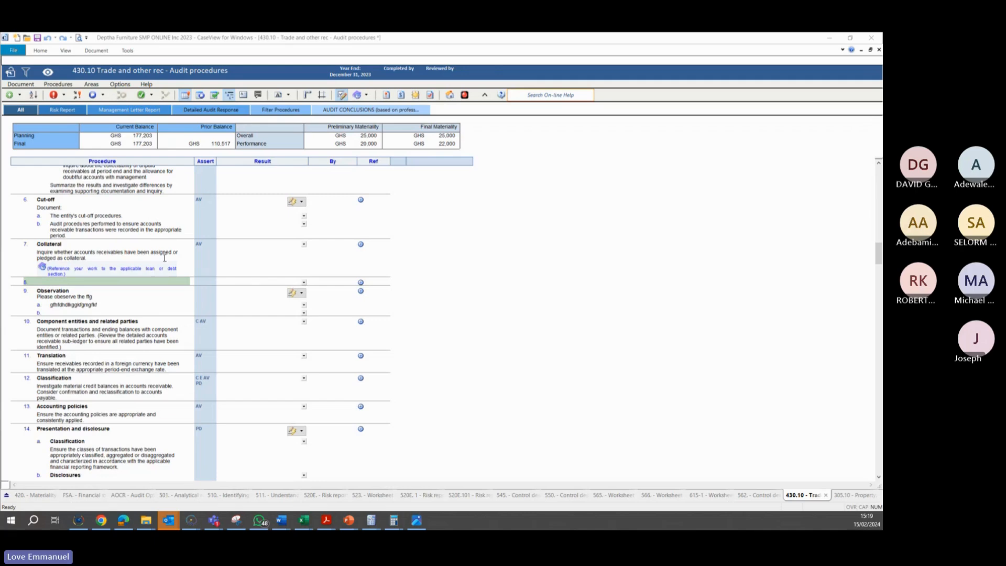
Assign the Completeness and Existence assertions to the Observation procedure
click(203, 290)
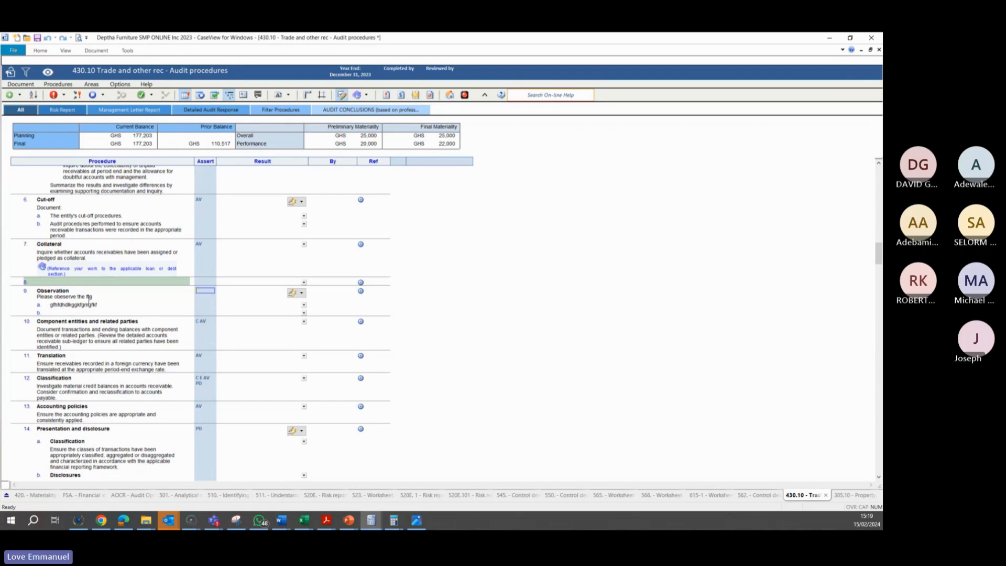
right_click(203, 294)
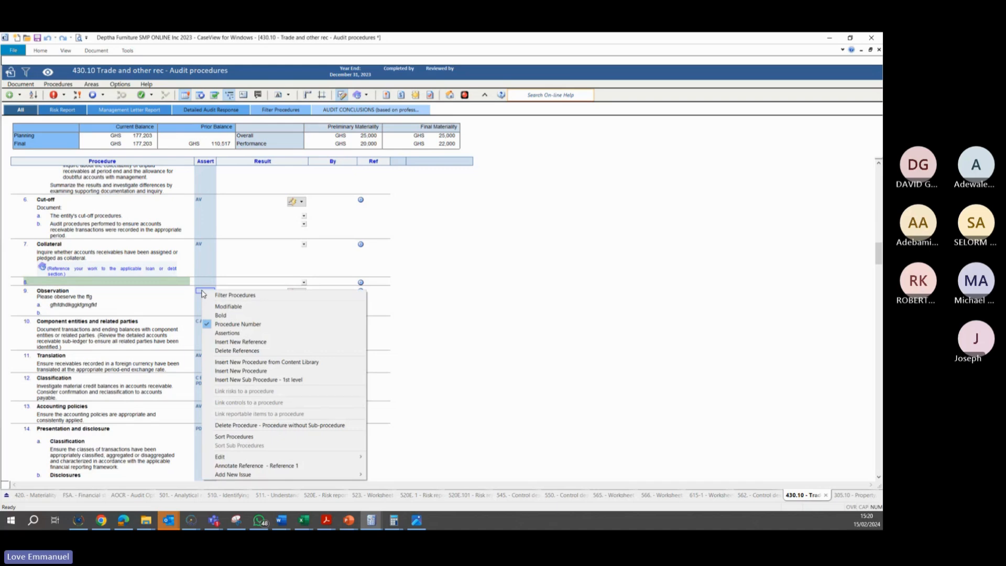
click(226, 335)
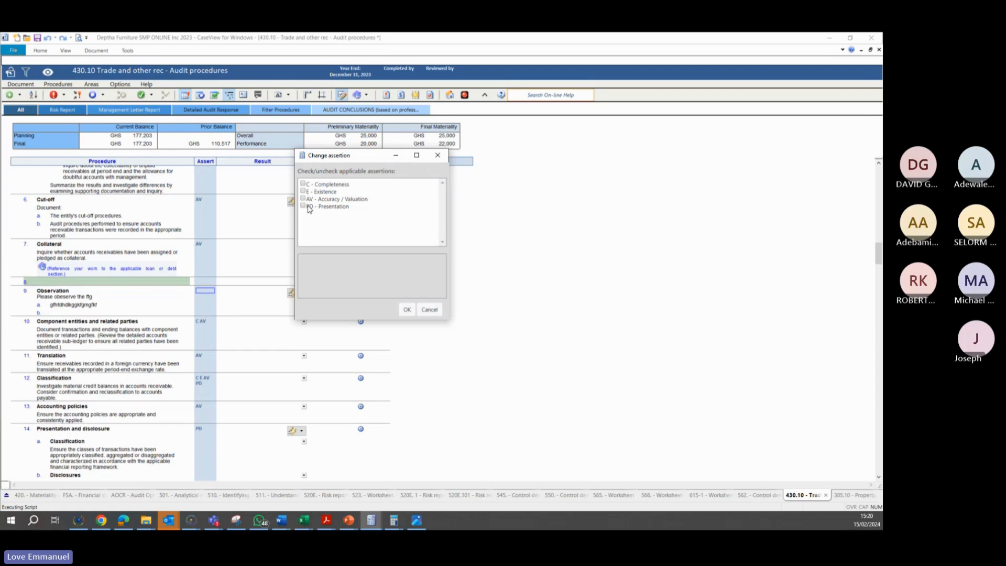
click(303, 192)
click(302, 183)
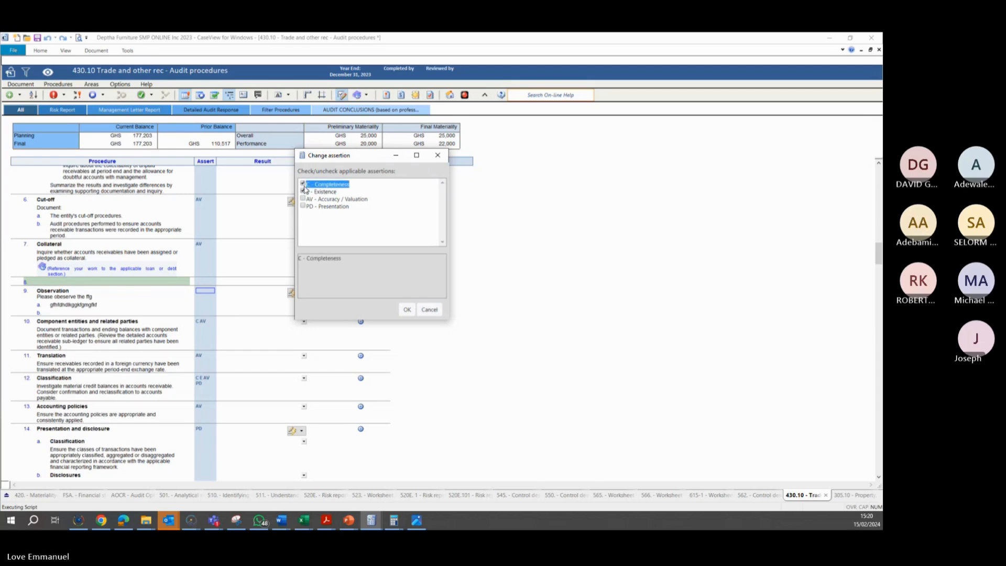
click(408, 310)
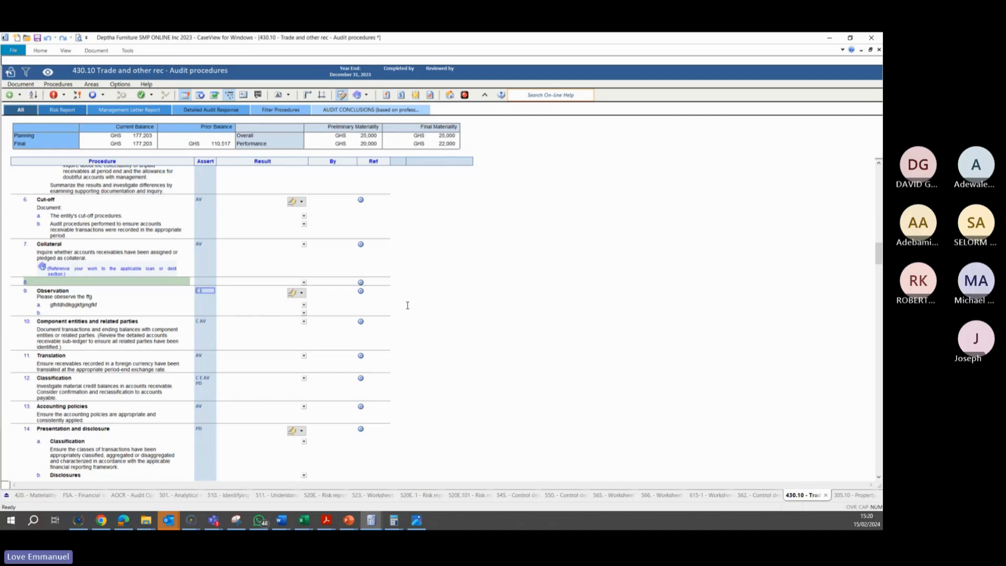
Manually sort the basic substantive procedures so that the Observation procedure comes first, above Analytical procedures
click(118, 305)
scroll(372, 222, down, 4)
scroll(366, 251, up, 5)
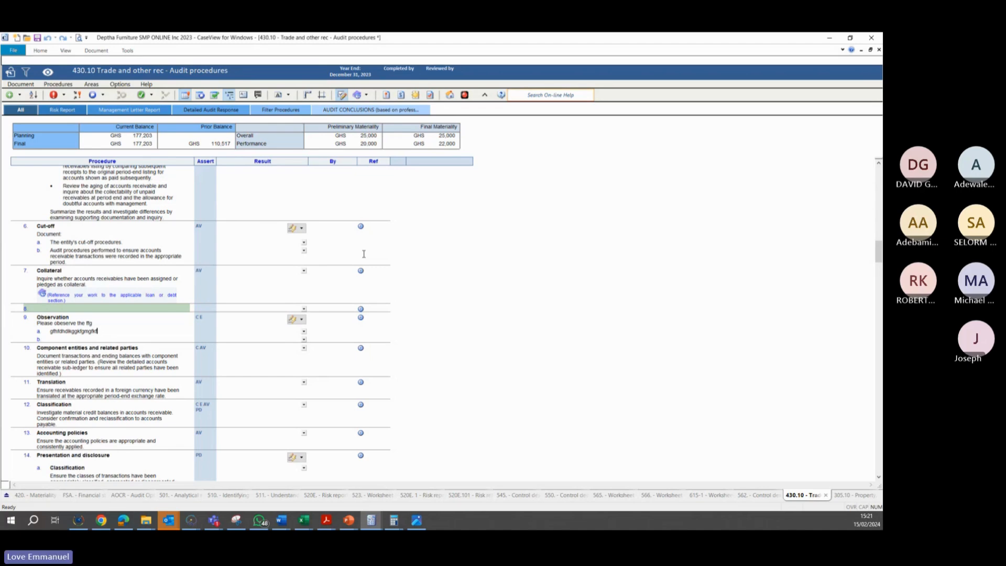
right_click(72, 279)
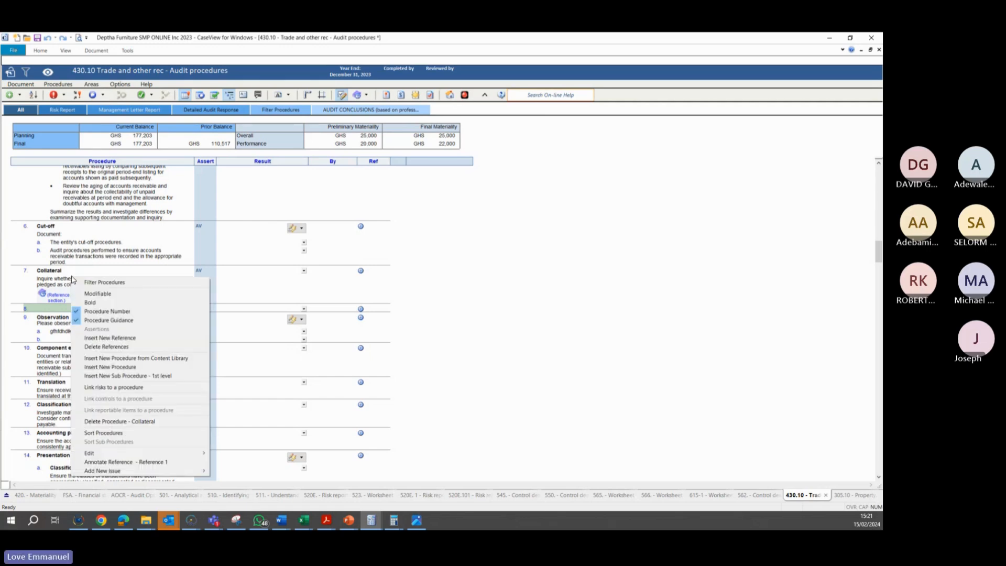
click(108, 434)
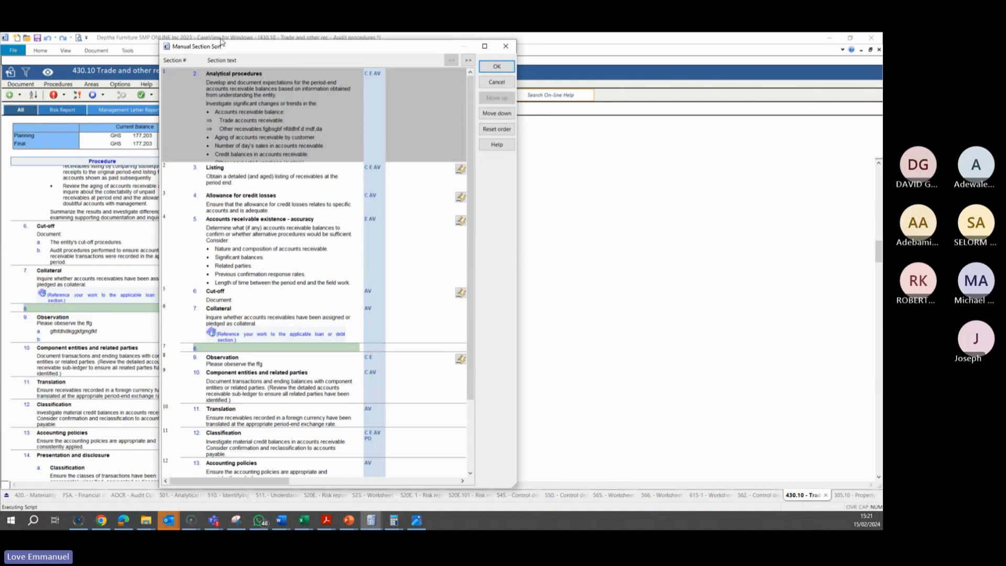
drag(222, 48, 249, 36)
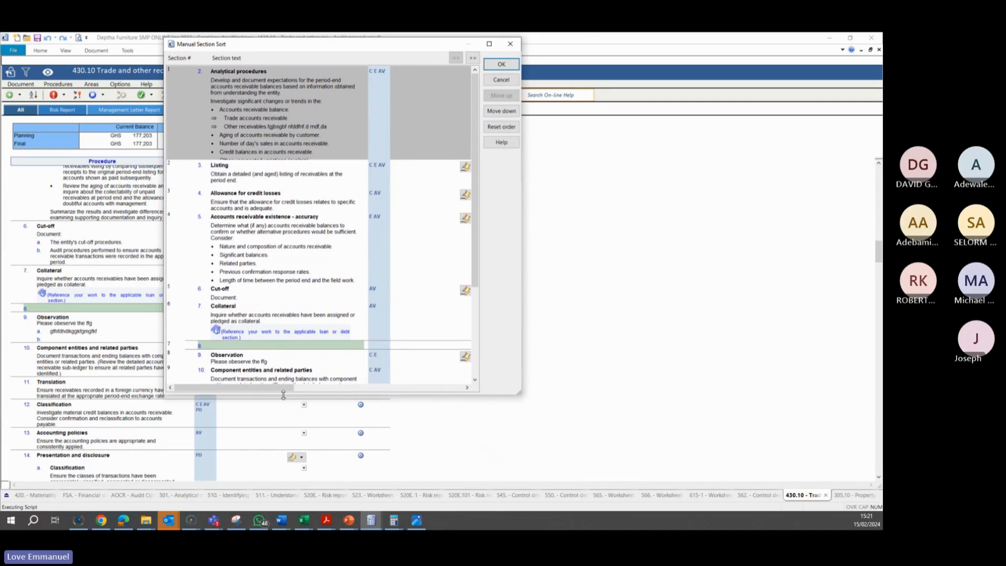
drag(283, 395, 284, 487)
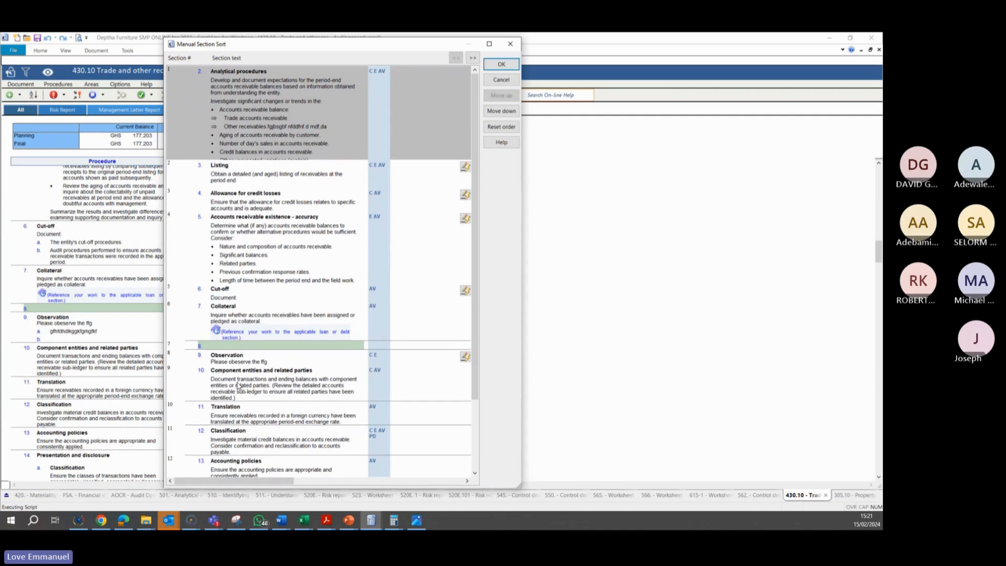
click(227, 357)
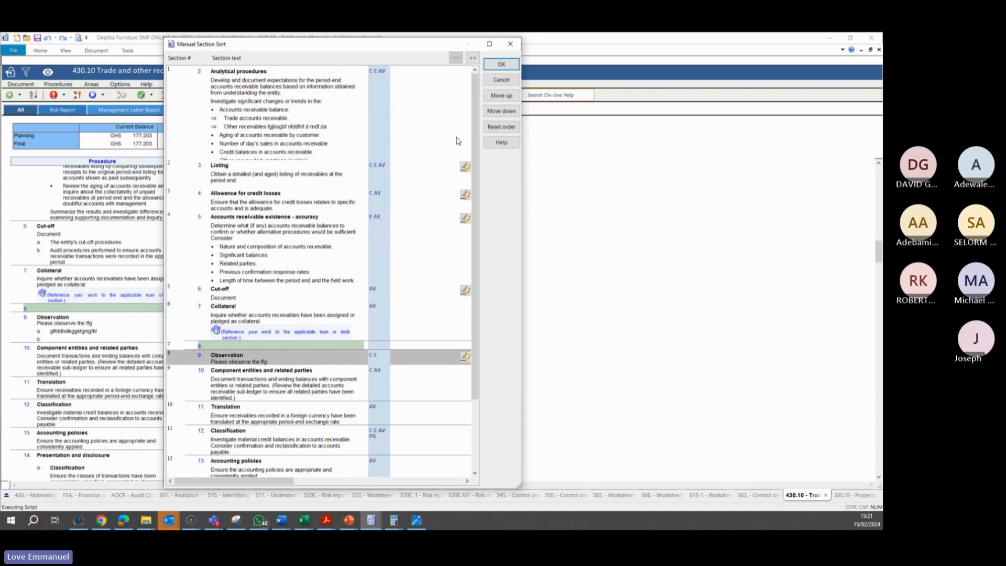
click(501, 96)
click(502, 96)
click(503, 96)
click(503, 96)
click(503, 96)
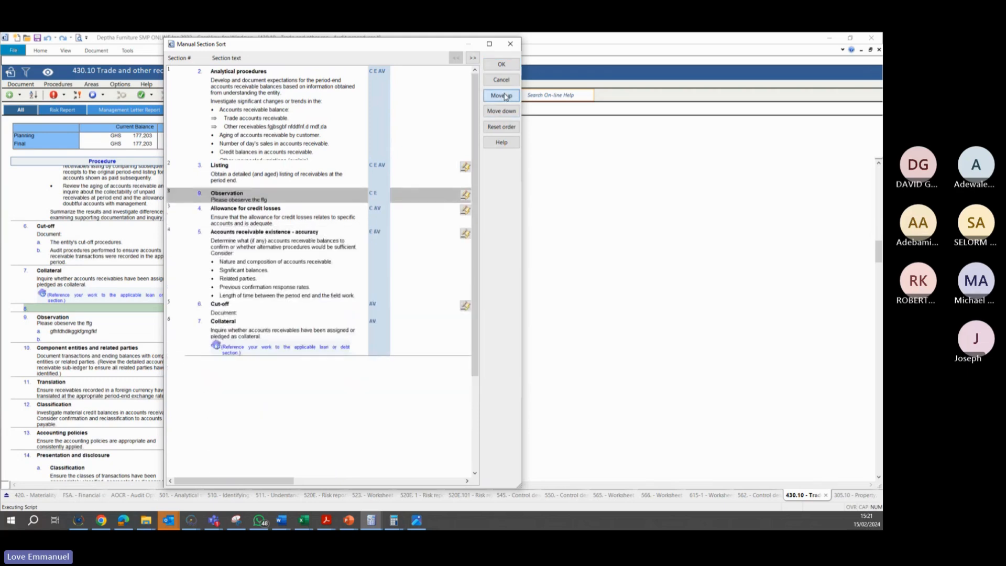
click(504, 96)
click(504, 96)
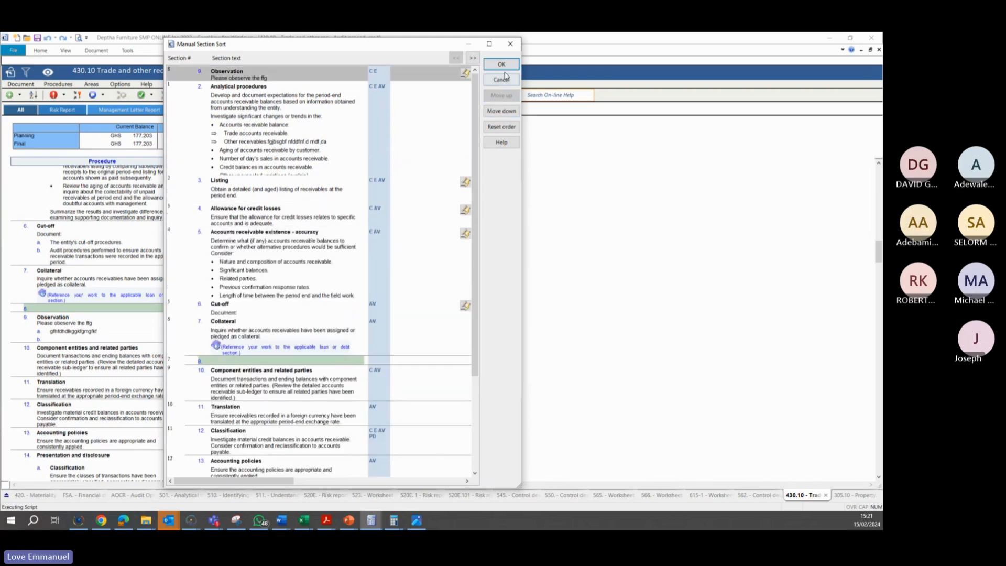
click(501, 65)
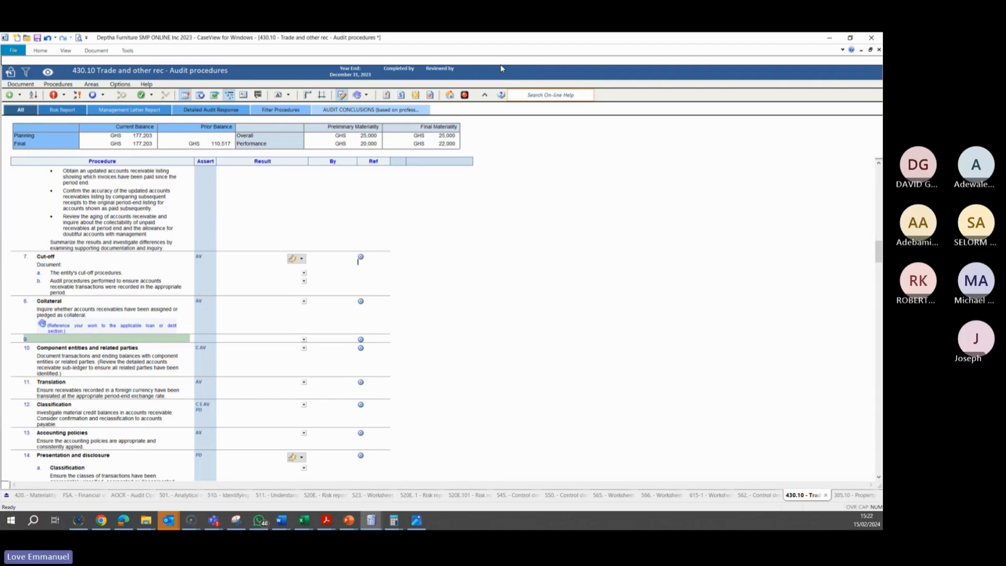
Review the reordered work program, from the basic substantive procedures through the extended procedures and tests of controls, and the detailed audit response summary
scroll(178, 328, up, 5)
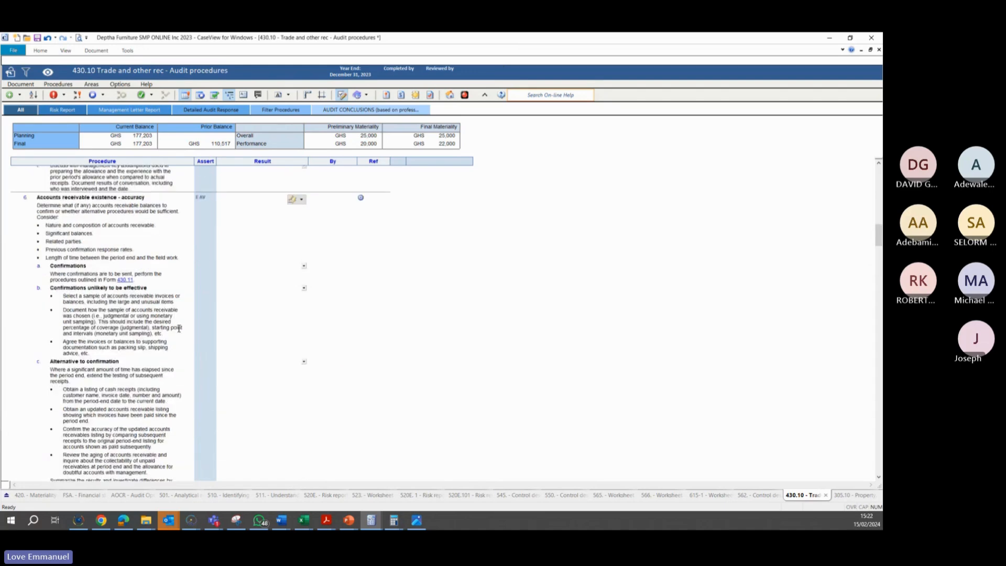
scroll(178, 328, up, 10)
scroll(178, 328, down, 1)
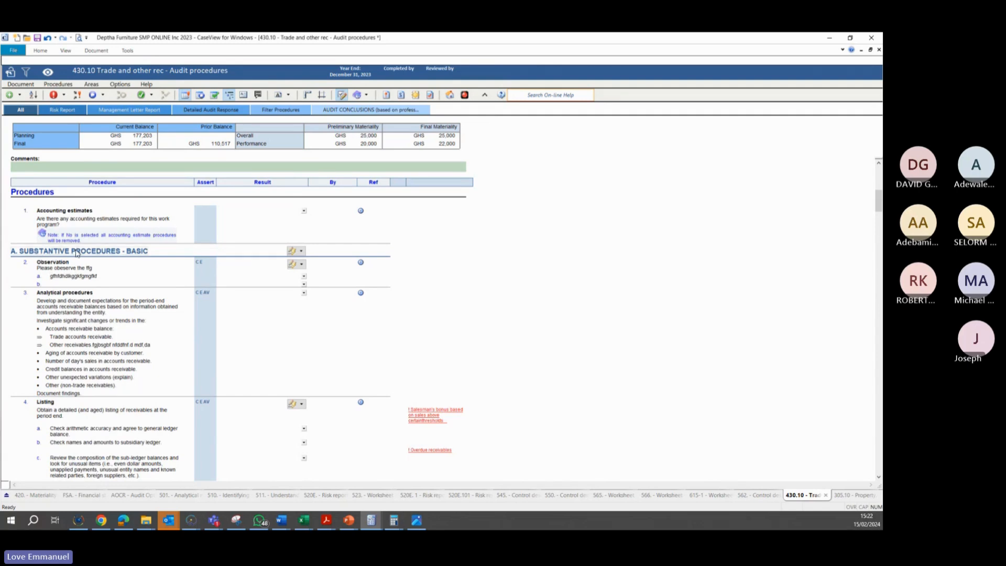
scroll(119, 325, down, 1)
scroll(119, 324, down, 20)
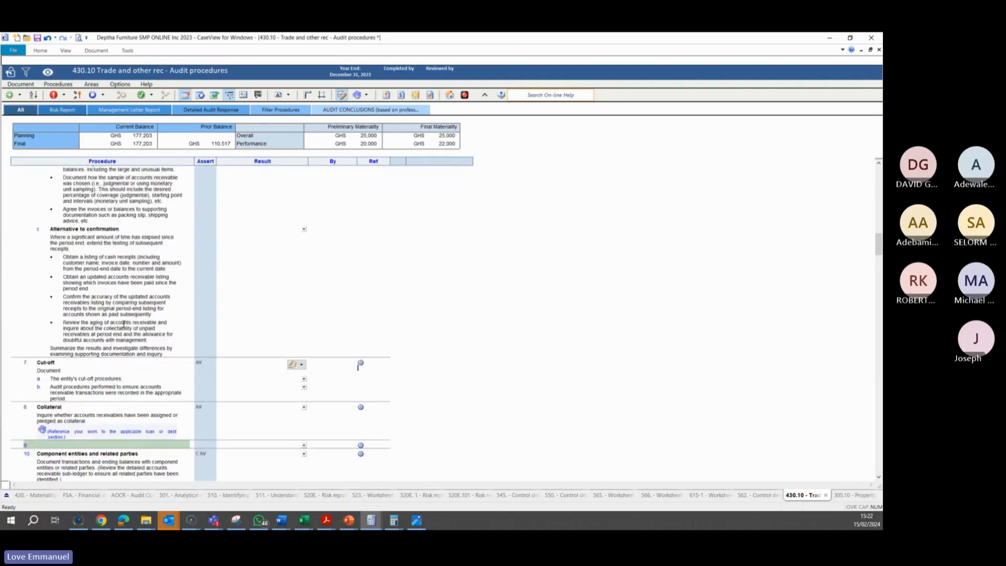
scroll(124, 324, down, 15)
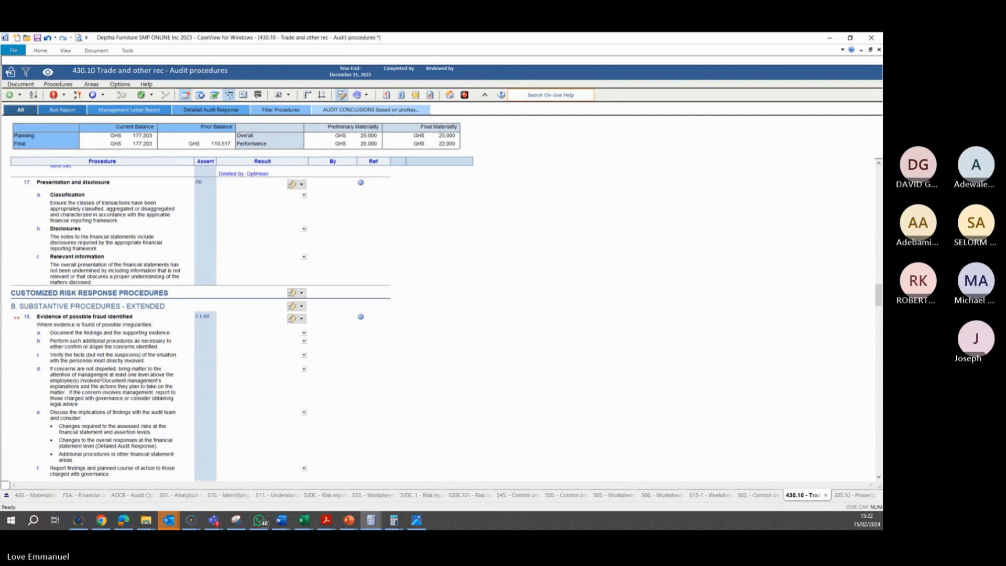
scroll(101, 376, down, 15)
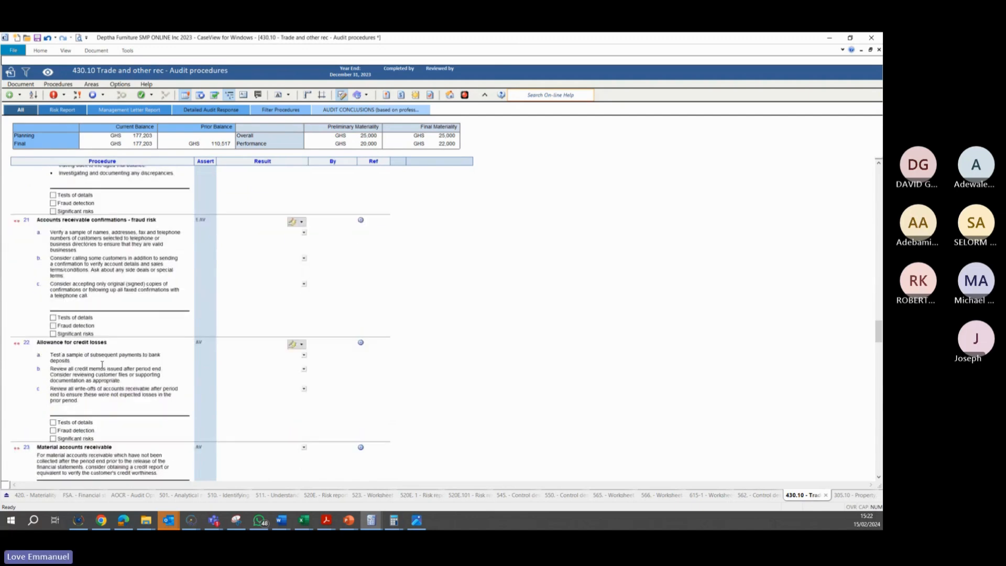
scroll(102, 364, down, 10)
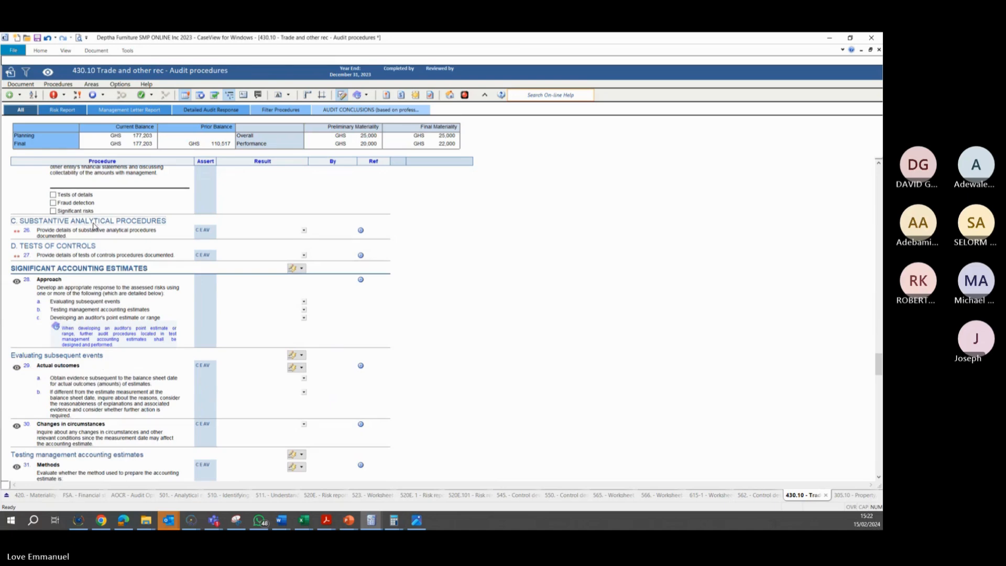
scroll(123, 422, up, 10)
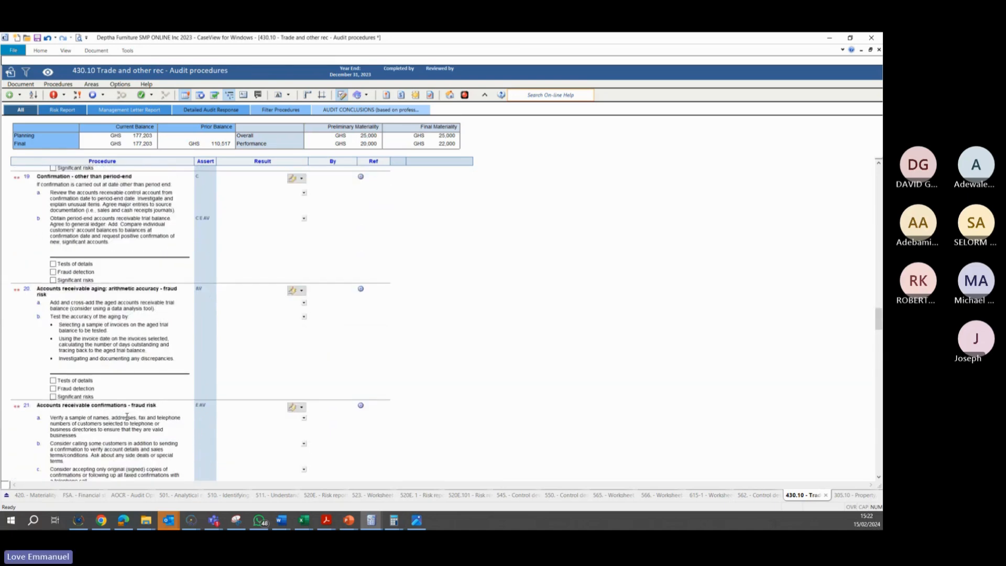
scroll(127, 417, up, 15)
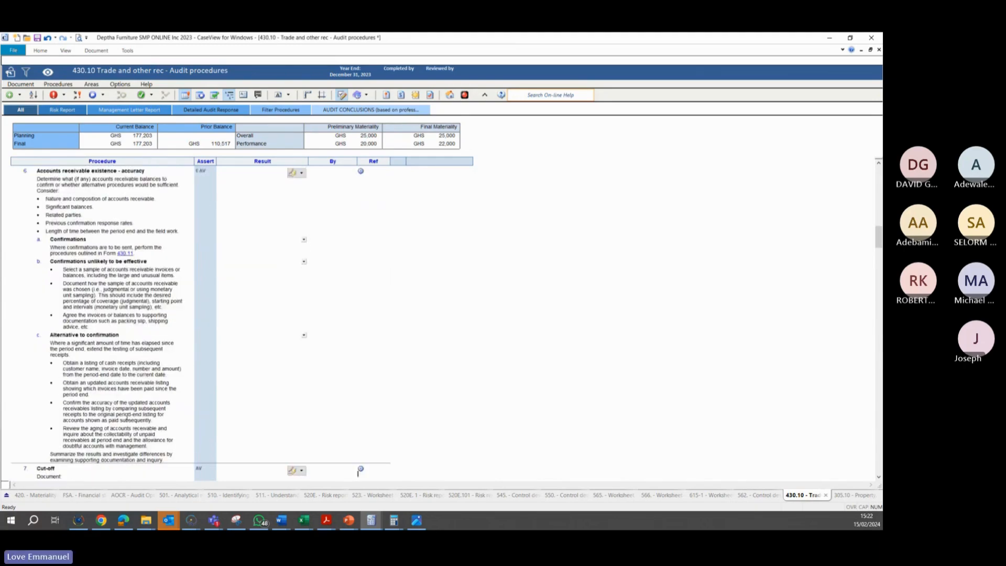
scroll(126, 418, up, 5)
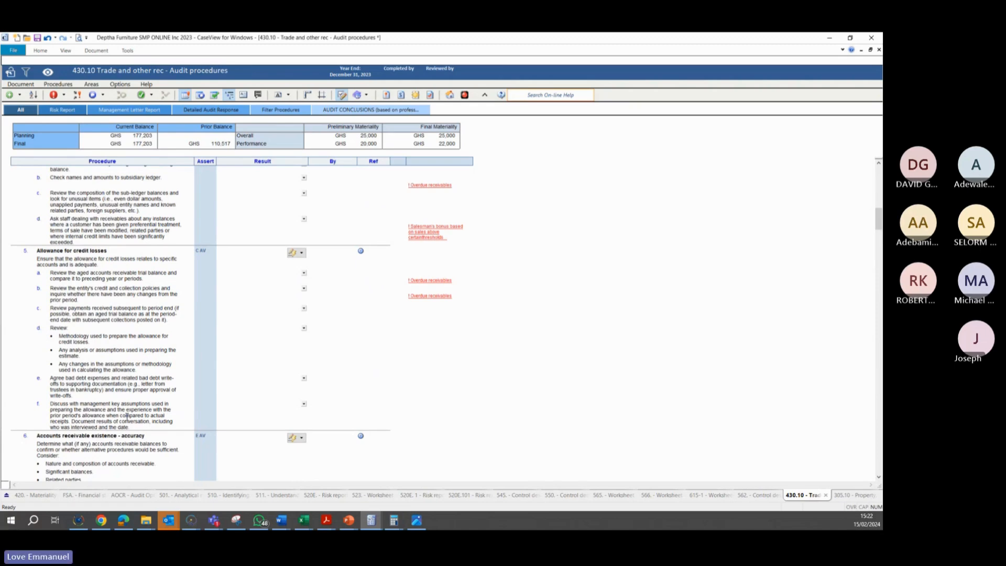
scroll(189, 354, up, 15)
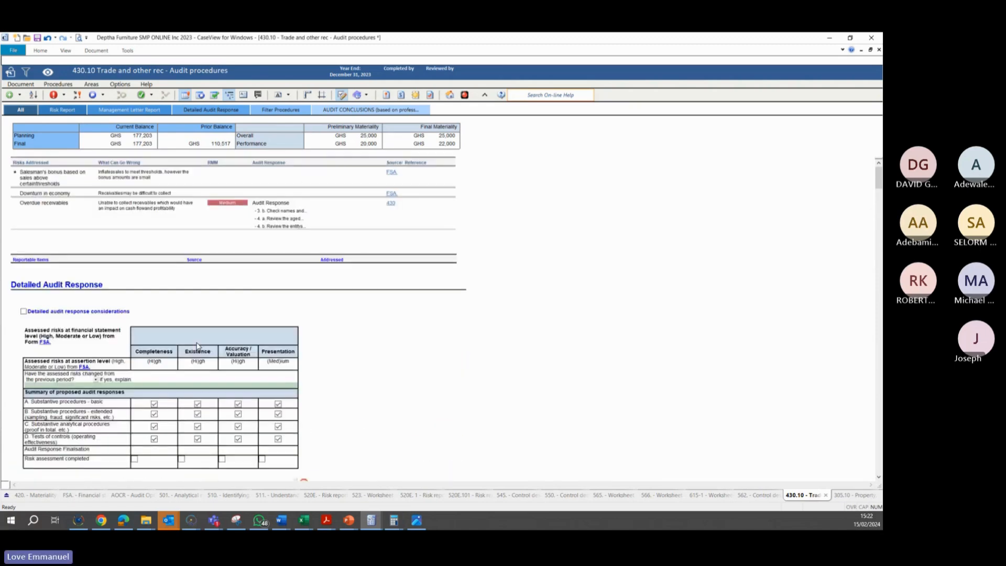
Answer Yes to whether the outlined procedures are sufficient, based on professional judgment, to address the assessed risks
scroll(219, 309, down, 5)
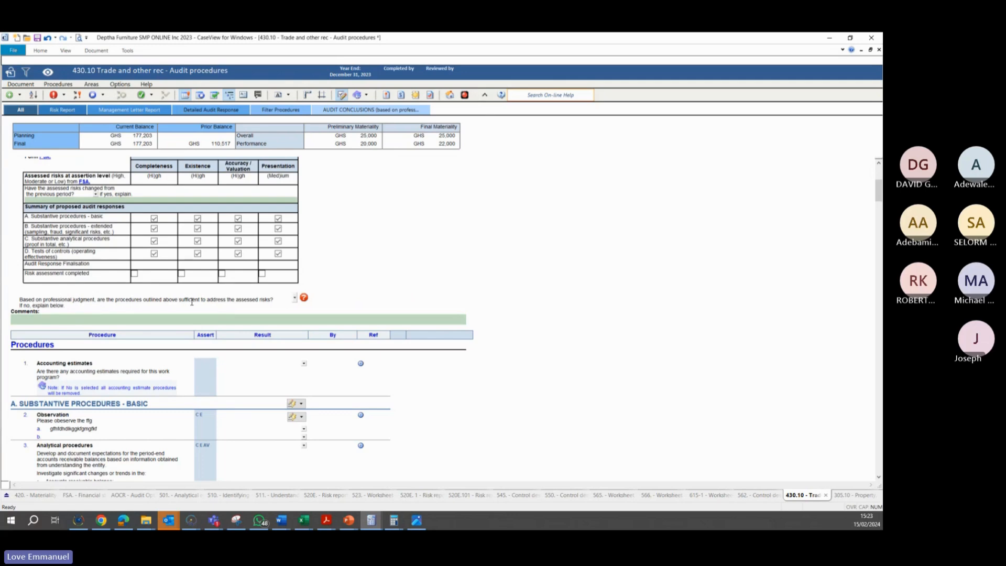
click(295, 298)
click(285, 308)
In the FSA financial statement areas worksheet, mark the risk assessment as completed for all Trade and other receivables assertions
click(79, 495)
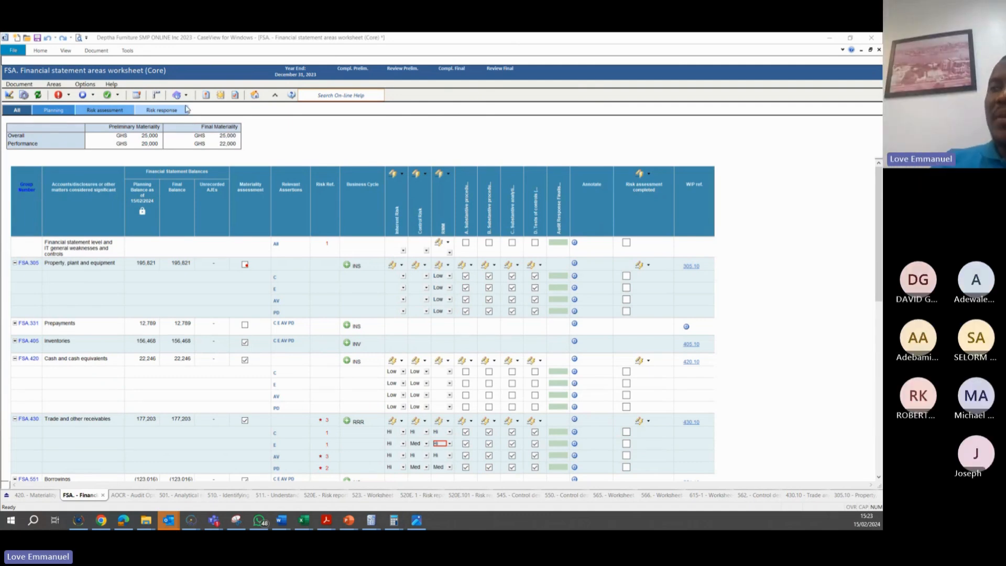
scroll(249, 261, down, 3)
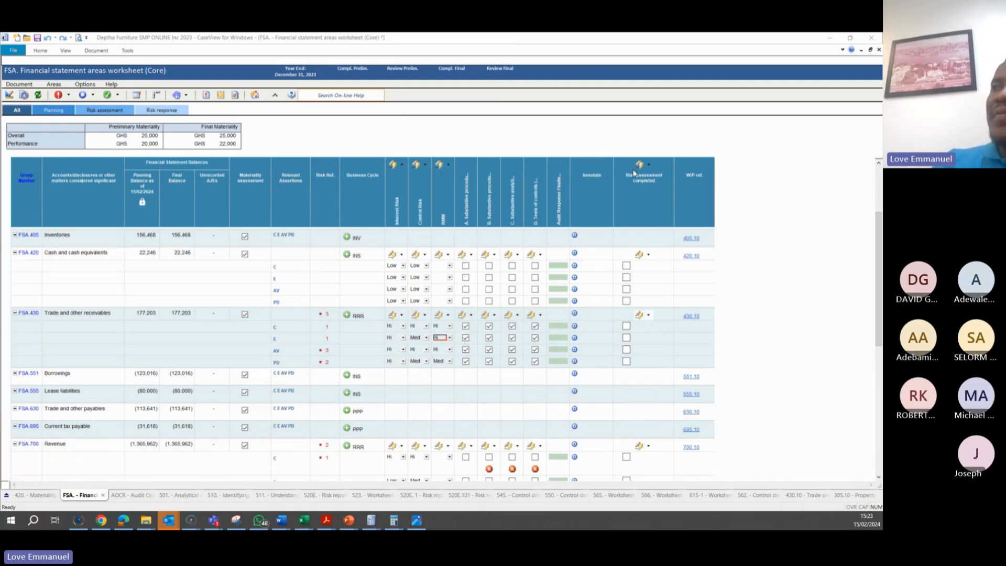
click(647, 317)
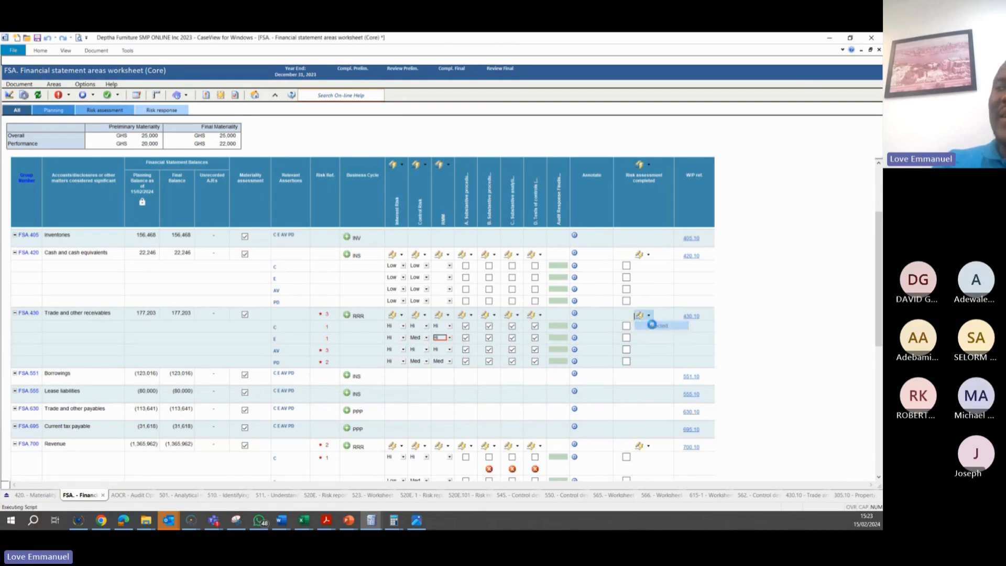
click(651, 325)
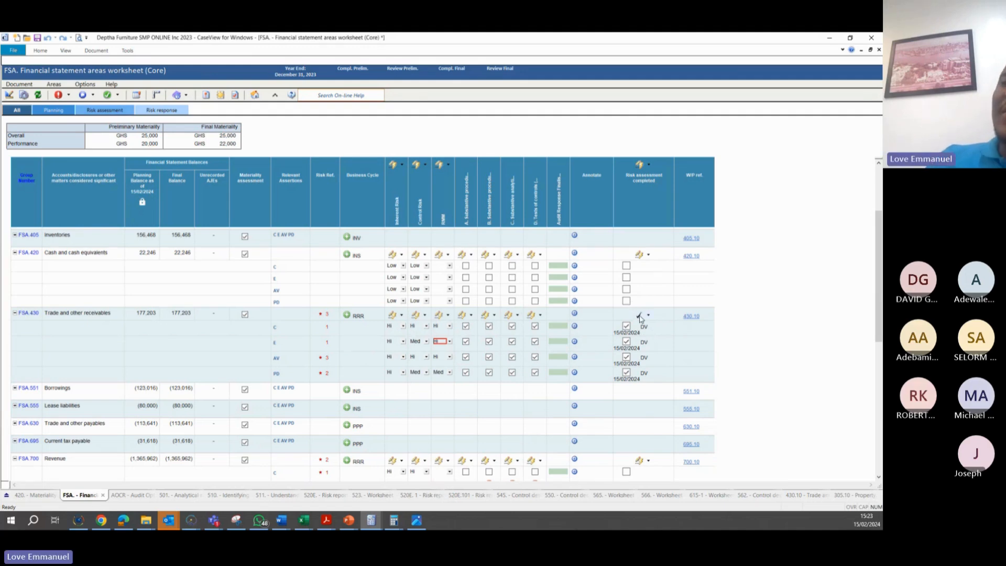
Set the RMM of the AV assertion for Trade and other receivables to Sig and check the 430.10 audit procedures document
mouse_move(640, 318)
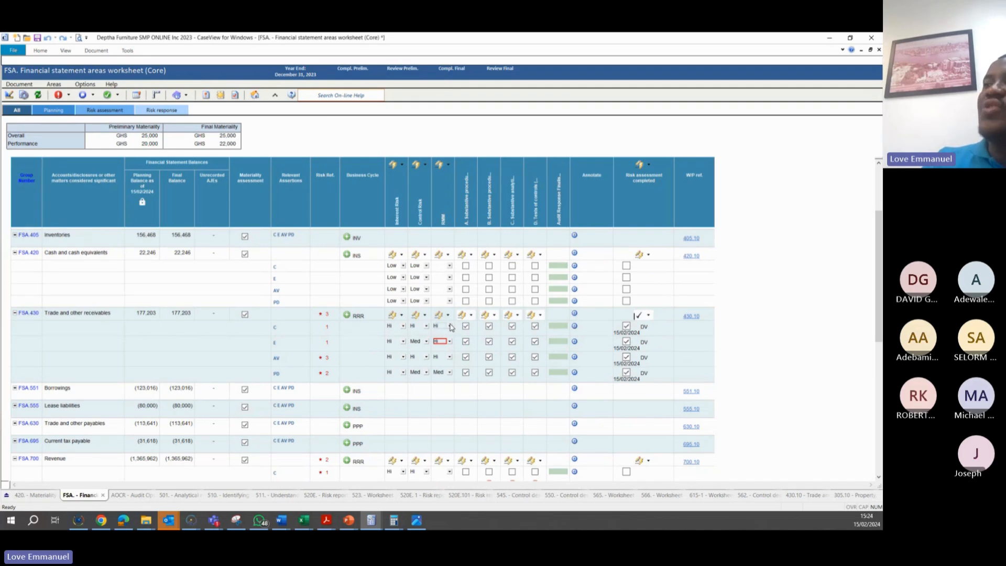
click(449, 357)
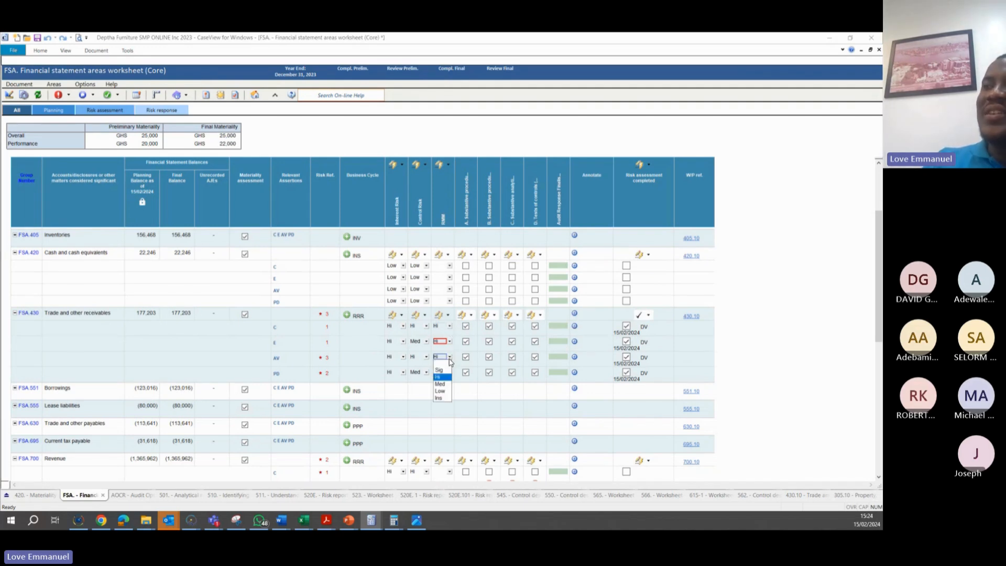
click(444, 376)
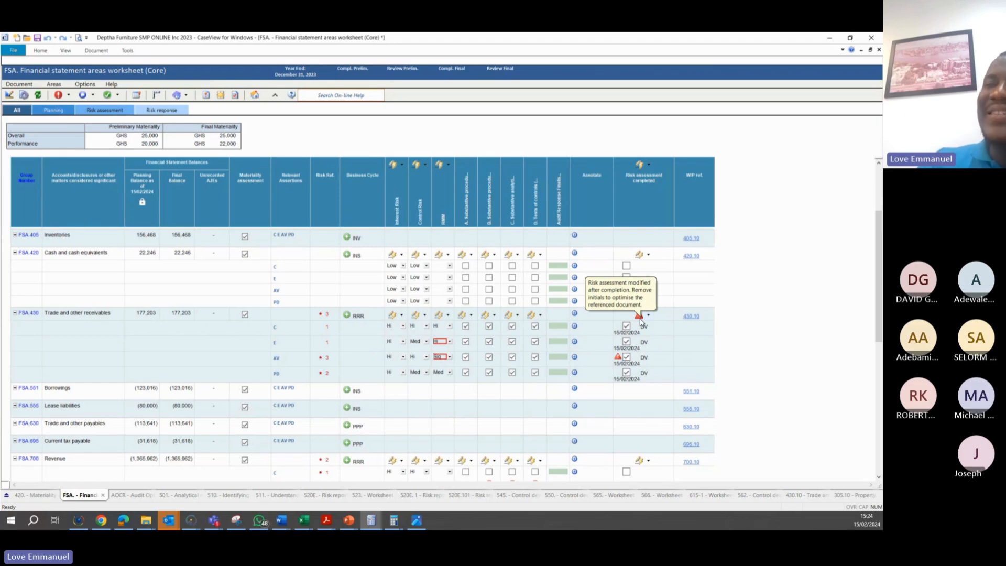
click(790, 496)
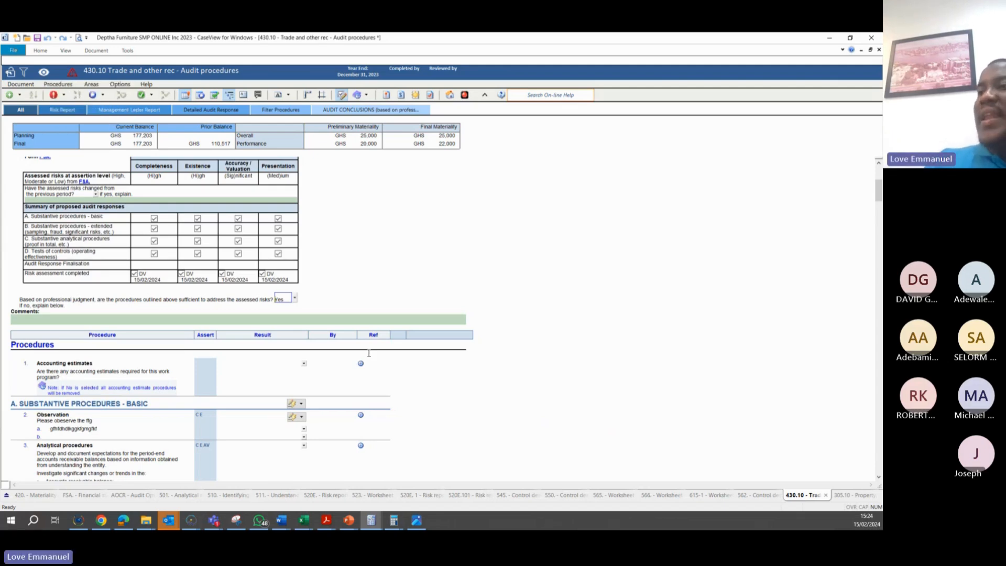
In the FSA worksheet, clear the extended substantive procedures response for all Trade and other receivables assertions
click(75, 496)
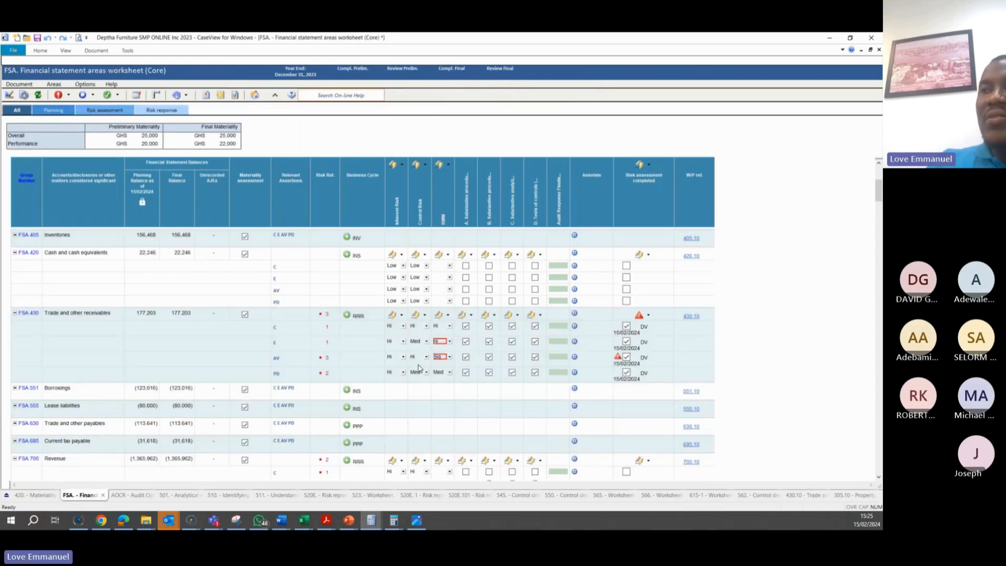
click(494, 315)
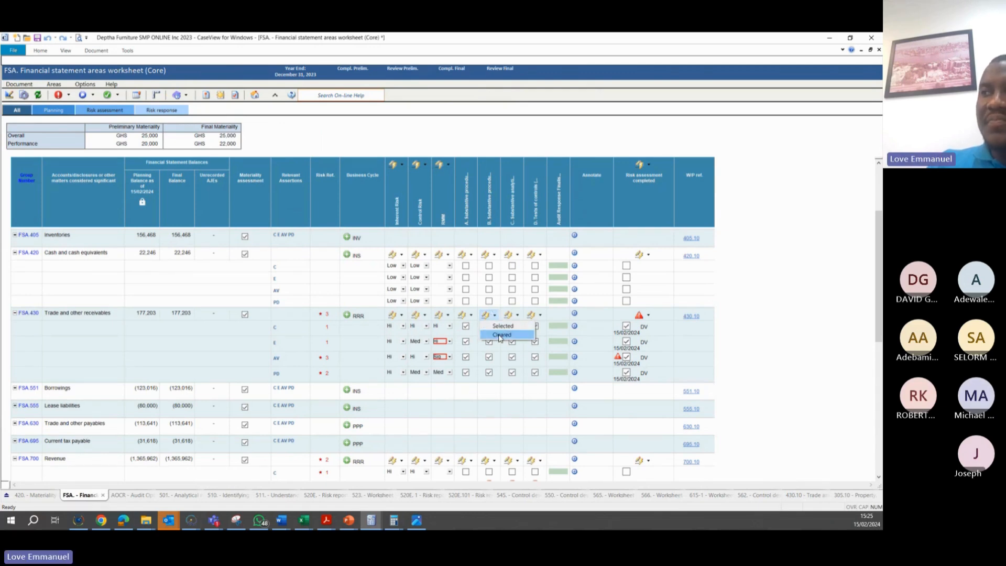
click(500, 335)
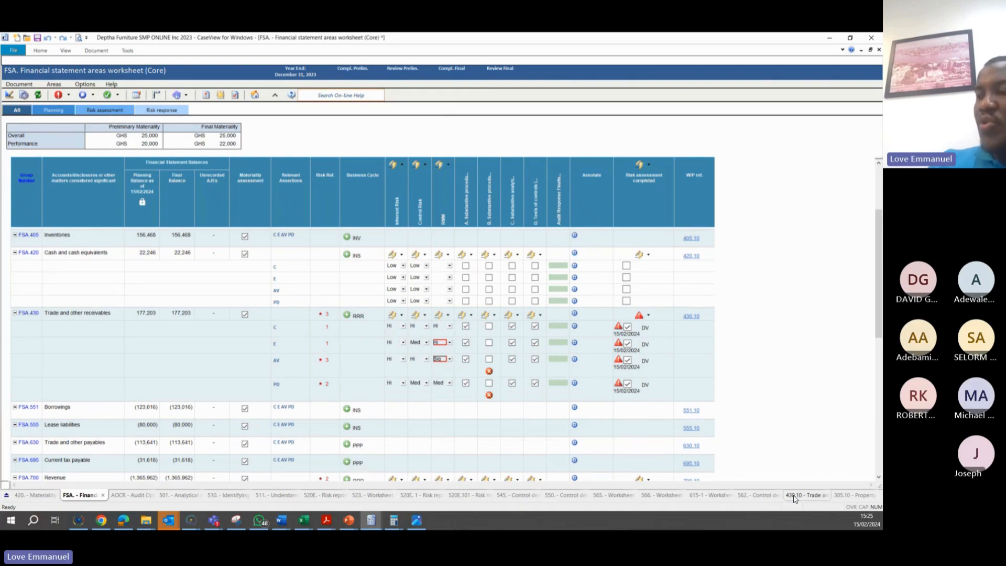
In 430.10, check the warning on extended substantive procedures and view the procedures offered for deletion without deleting any
click(794, 496)
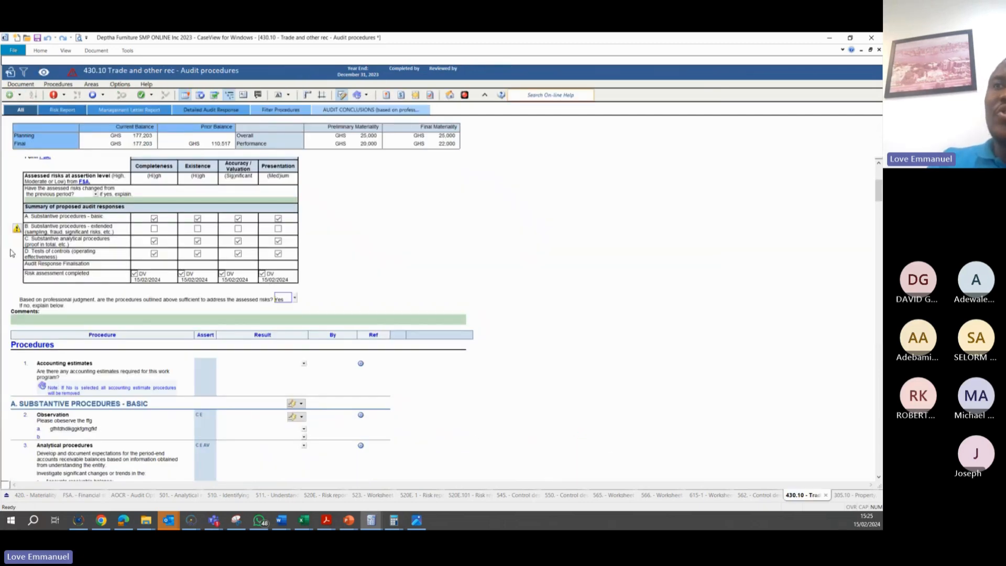
mouse_move(16, 230)
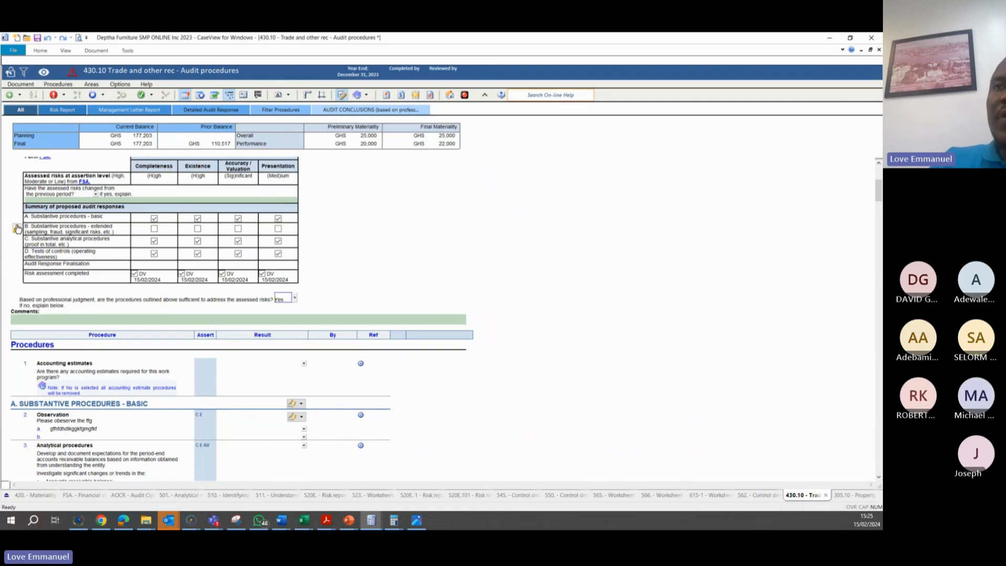
mouse_move(17, 229)
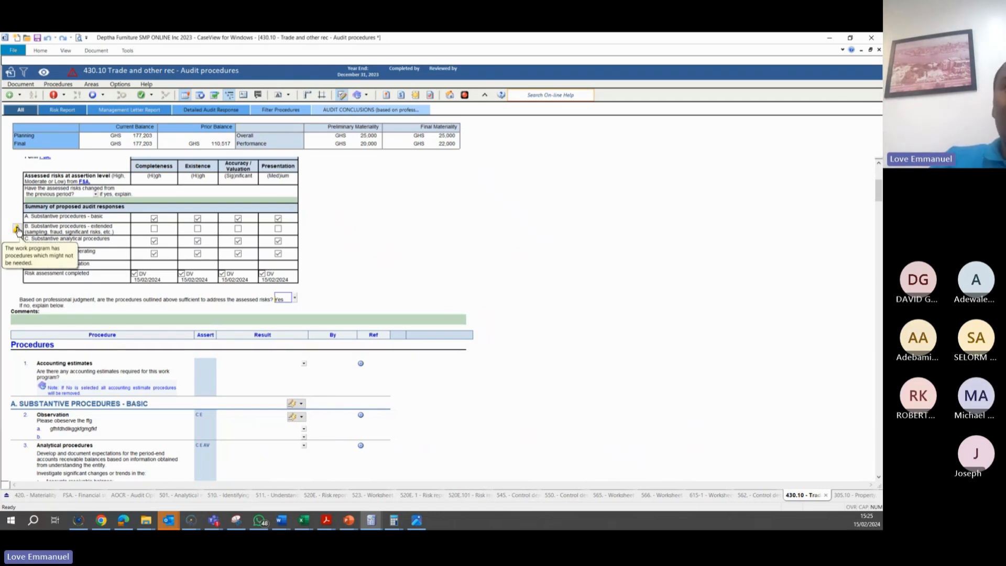
click(17, 229)
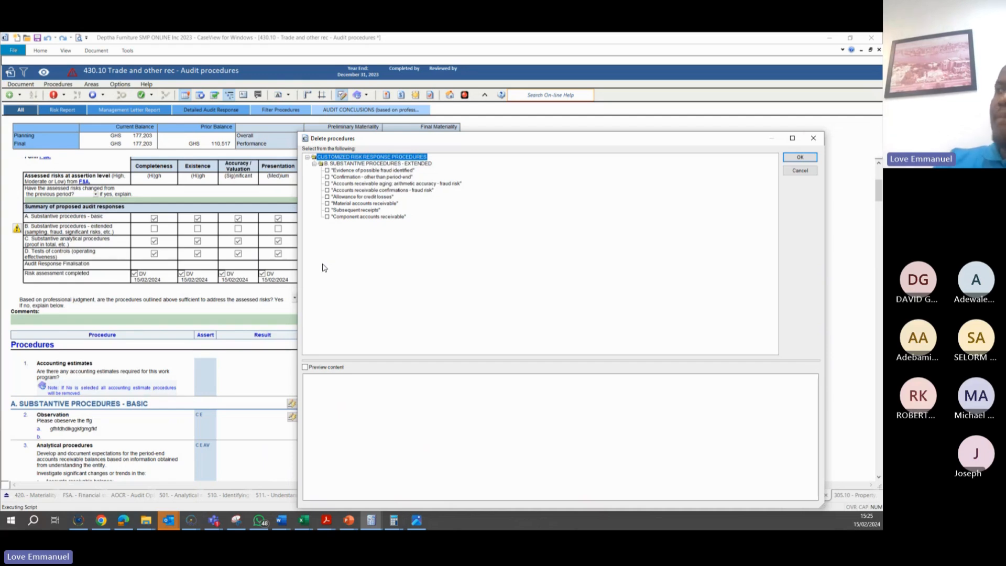
click(800, 170)
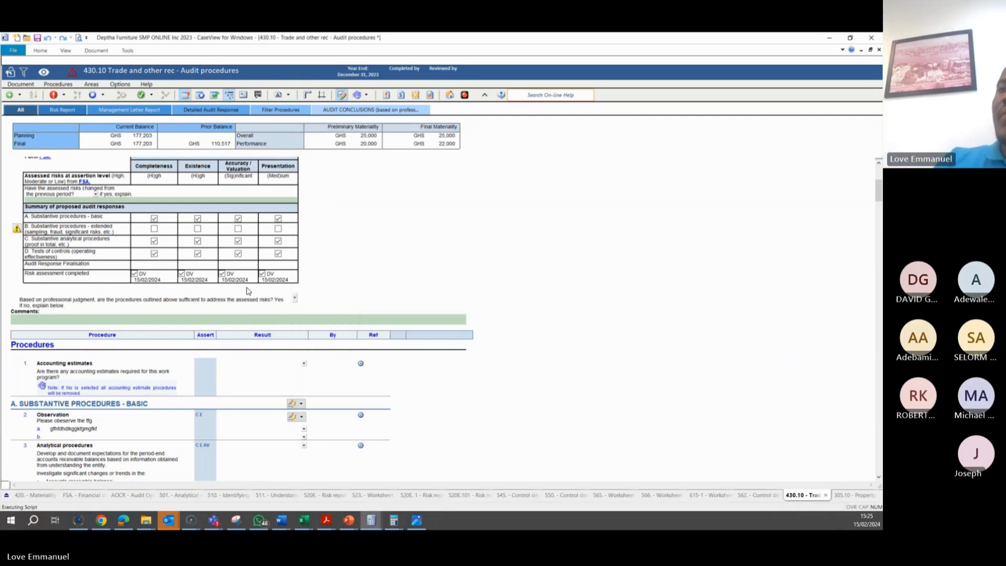
Reselect the extended substantive procedures response for all Trade and other receivables assertions in the FSA worksheet
click(85, 495)
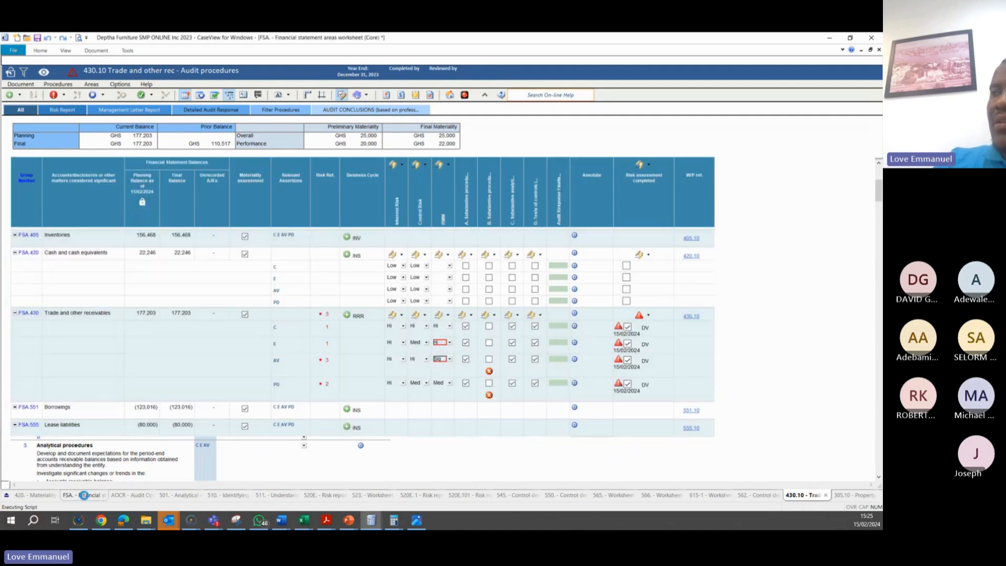
click(493, 315)
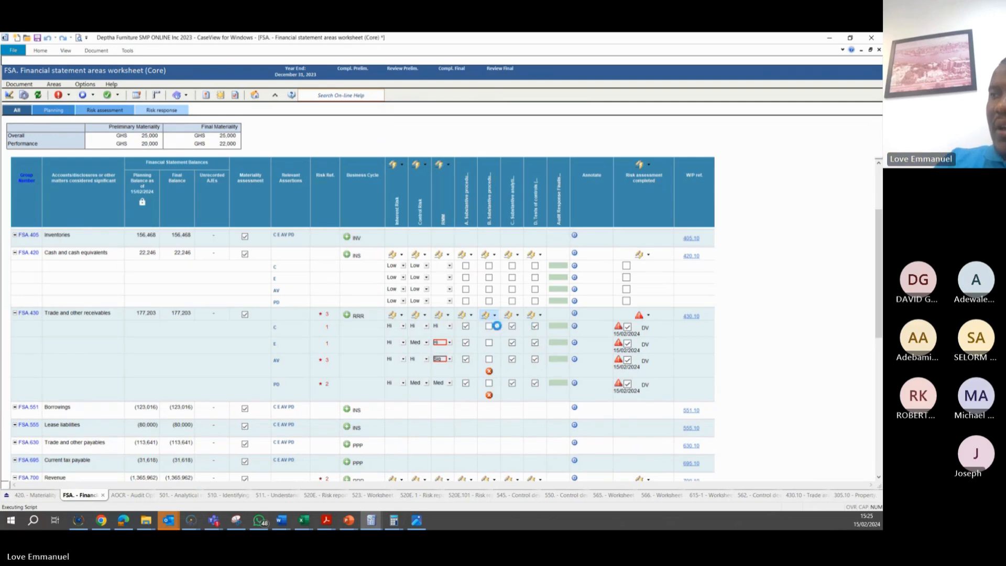
click(498, 325)
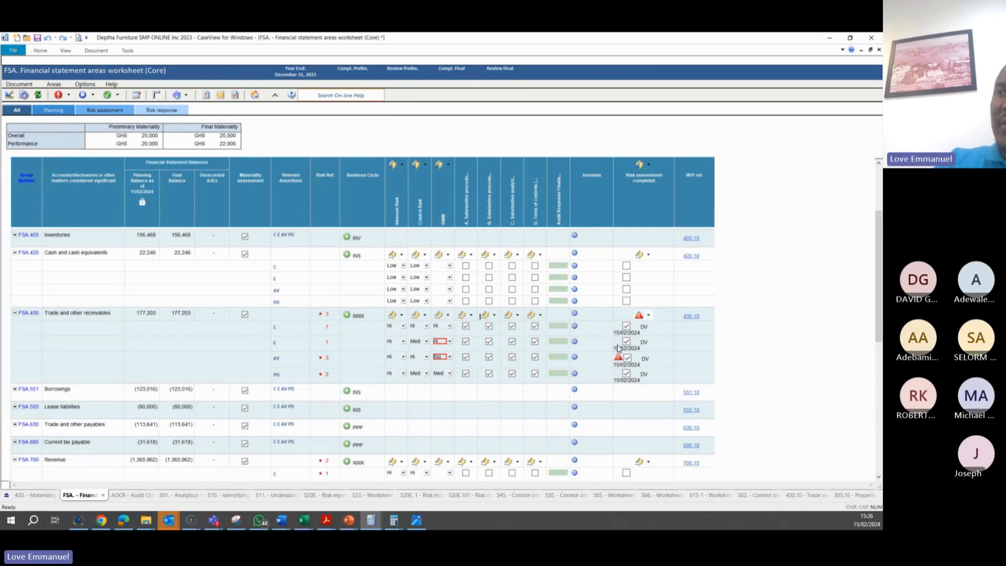
Check the modified risk assessment warning on the AV assertion and retain the completion initials for Trade and other receivables
mouse_move(616, 368)
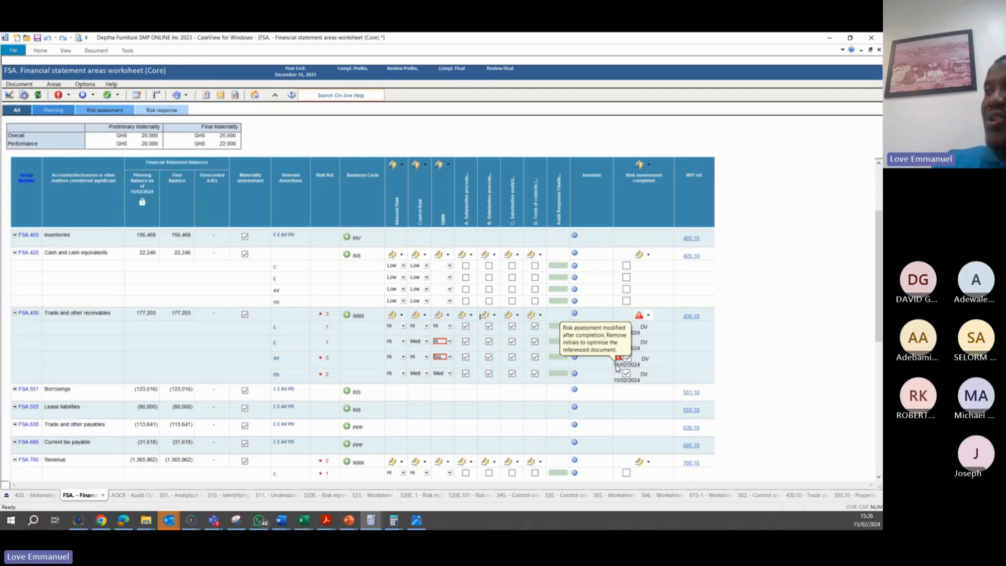
click(649, 316)
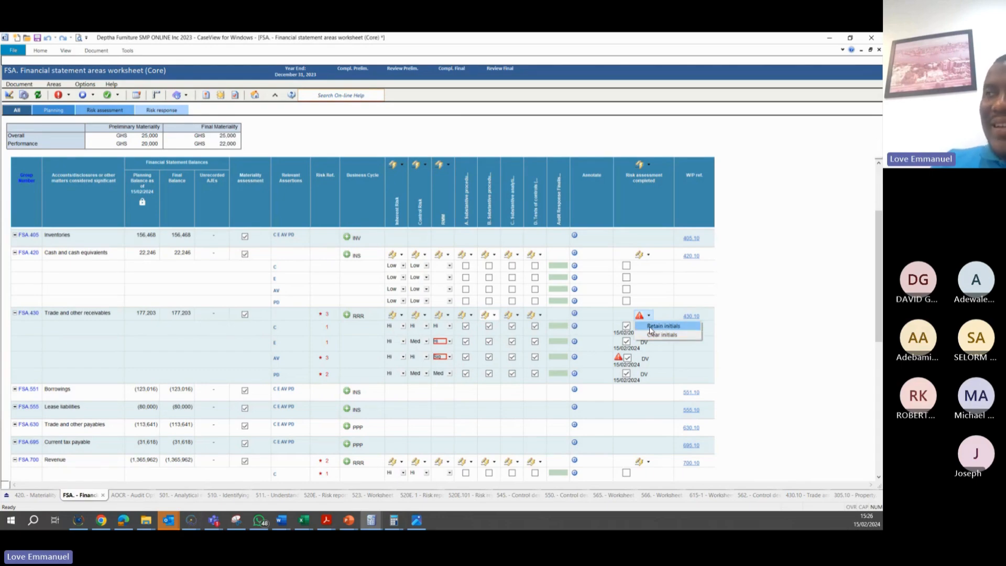
click(651, 327)
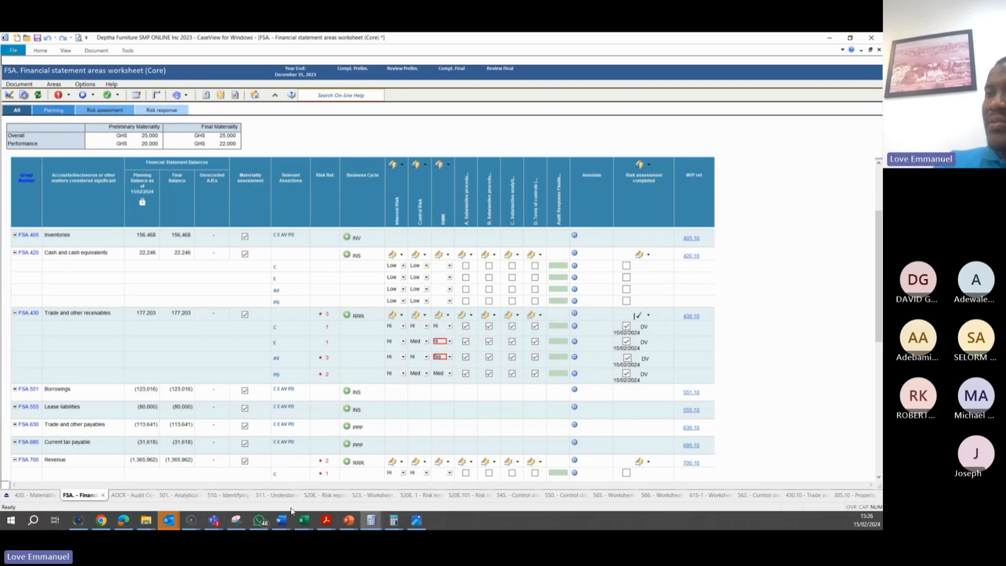
Lock existing procedure customizations in the 430.10 audit procedures document, entering and confirming the lock password
click(803, 496)
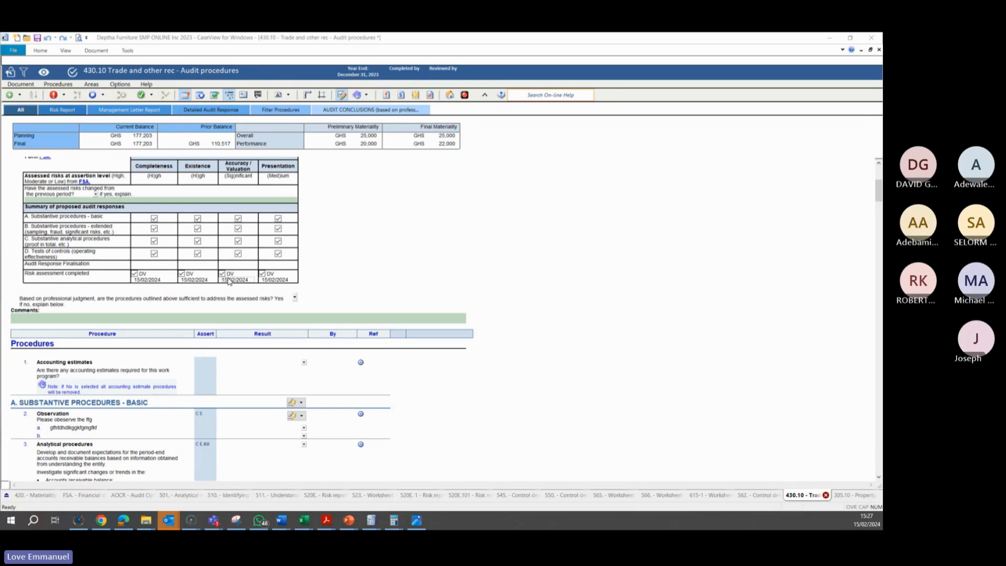
scroll(137, 288, down, 4)
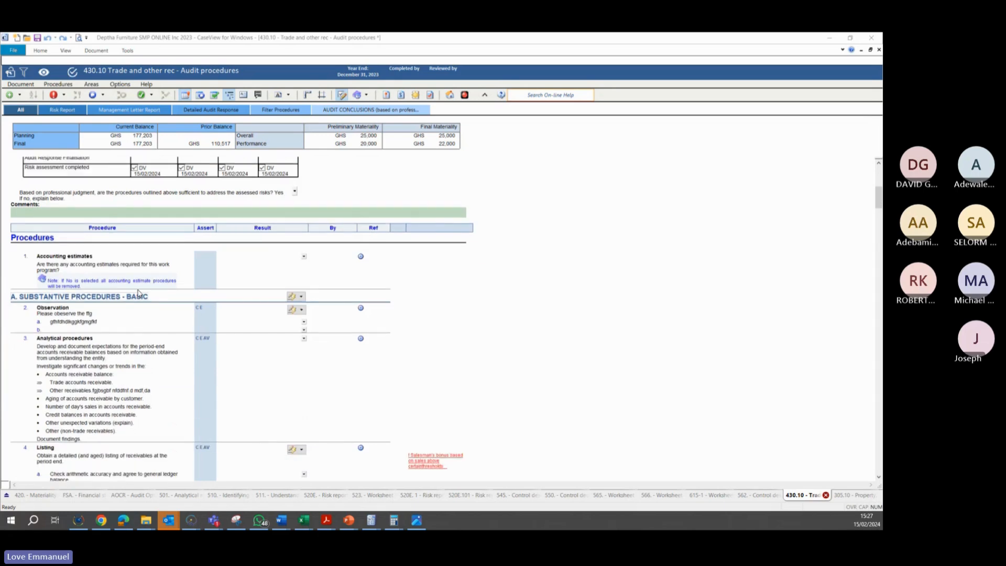
scroll(137, 293, up, 5)
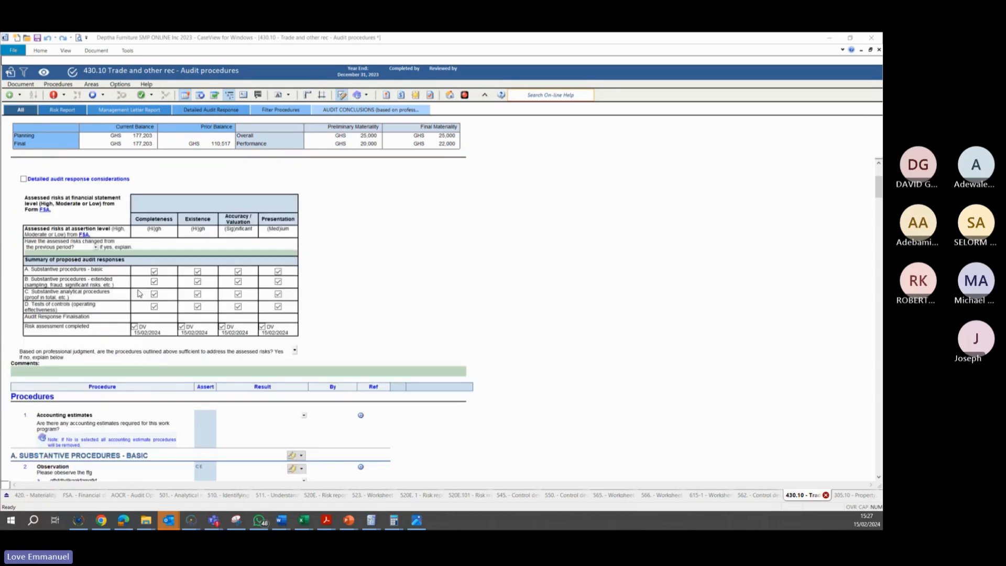
click(11, 73)
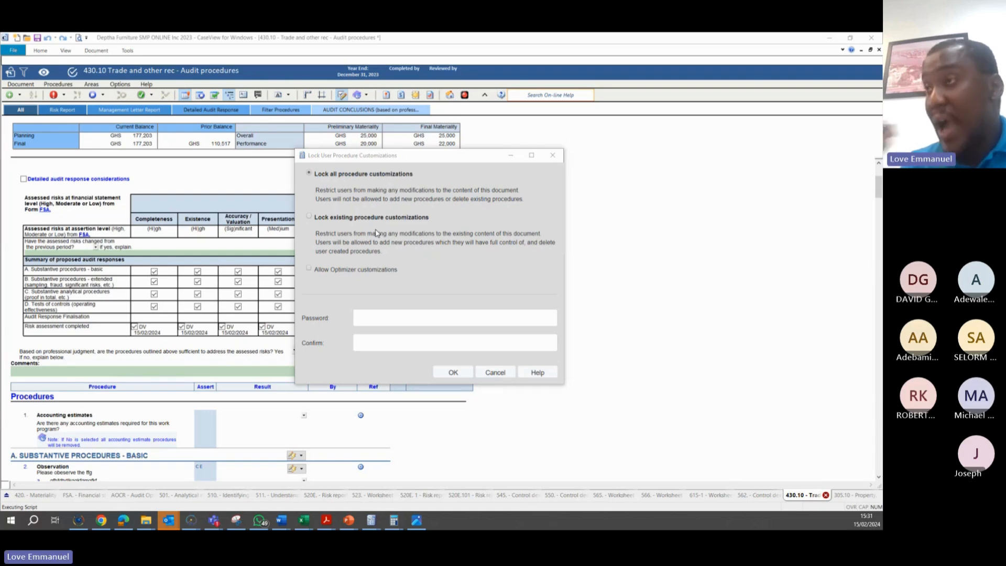
click(309, 217)
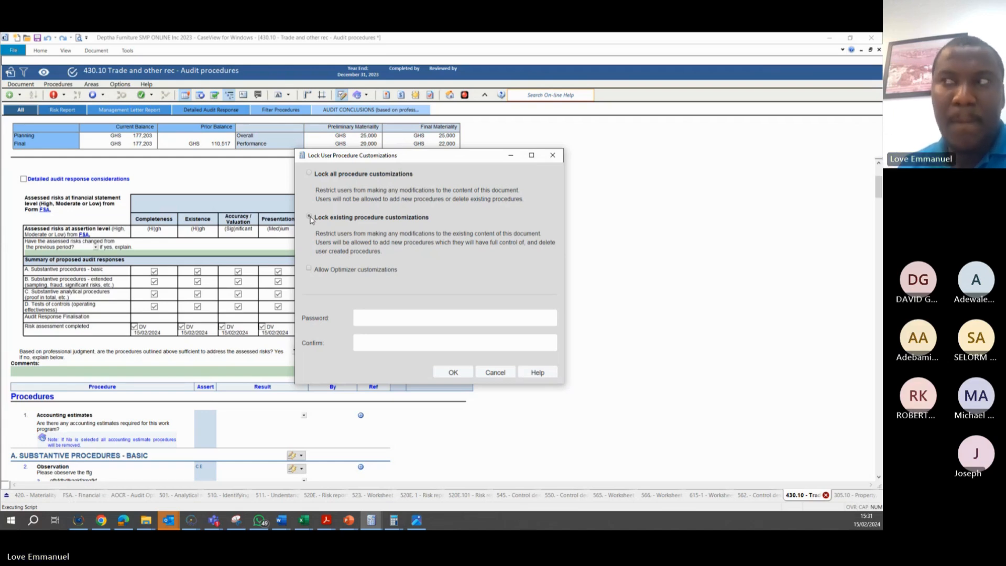
click(364, 315)
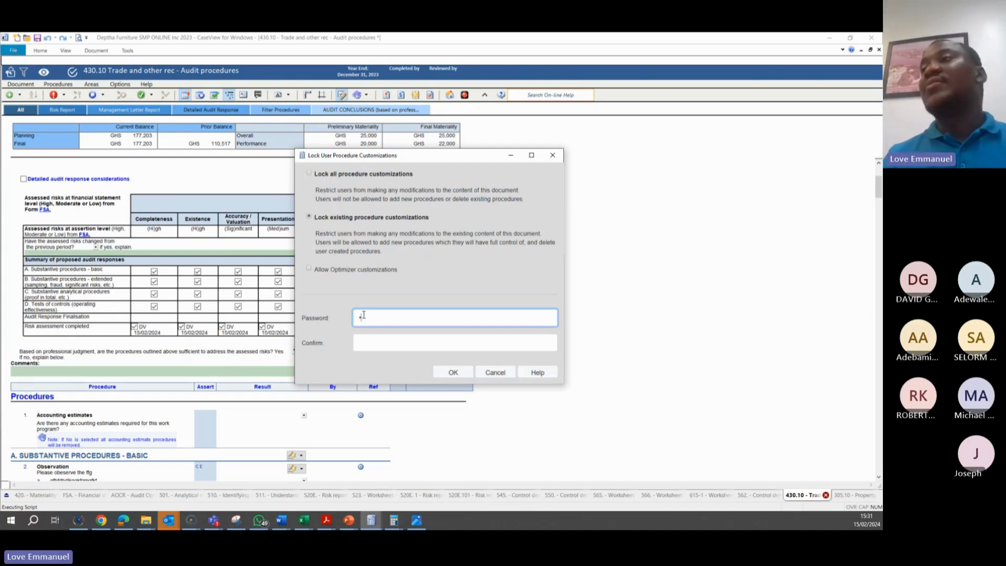
click(369, 341)
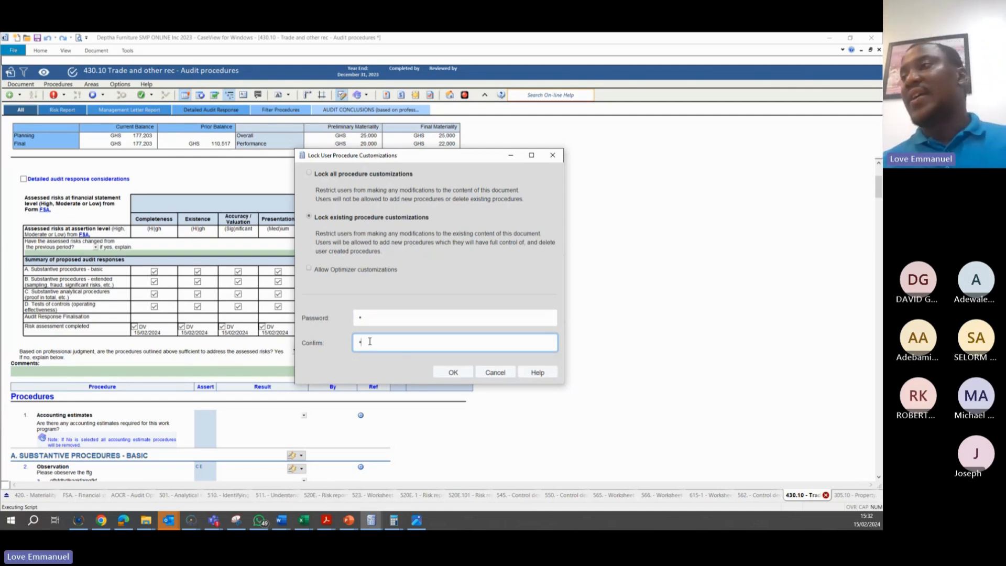
click(453, 373)
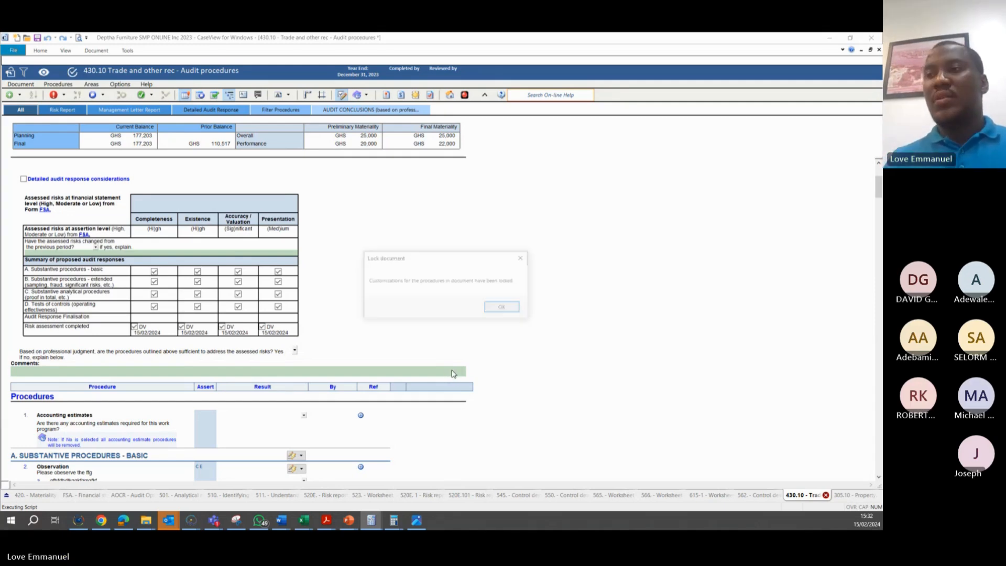
click(495, 309)
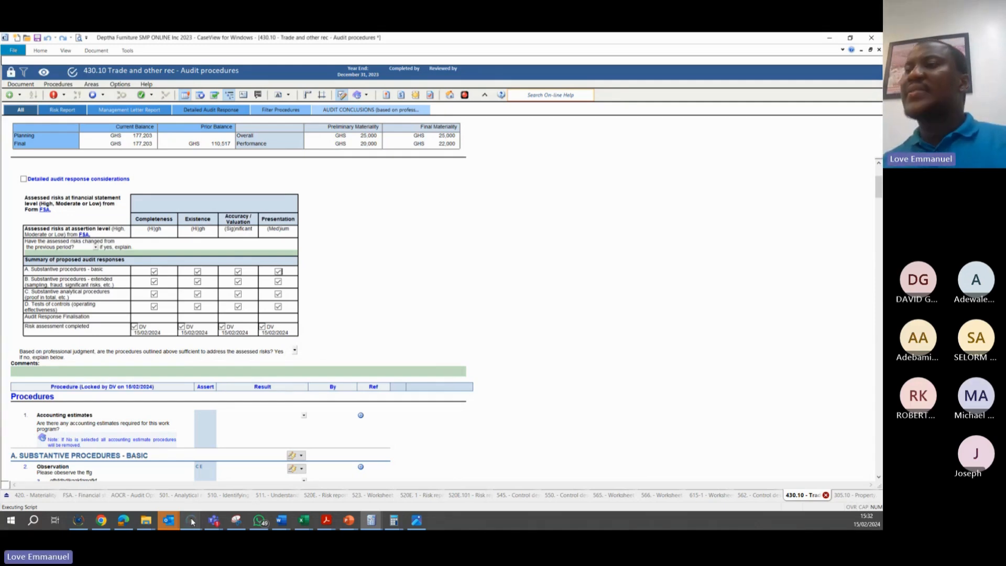
Switch to CaseWare Working Papers and look through the Assets, Equity and Liabilities, and Income Statement document lists under Risk Response
mouse_move(191, 518)
click(217, 494)
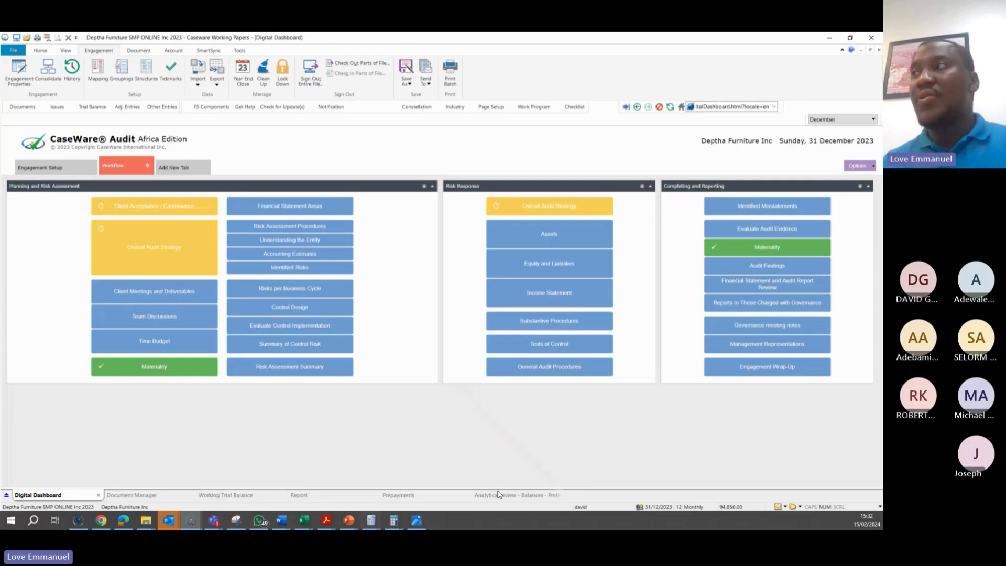
click(544, 237)
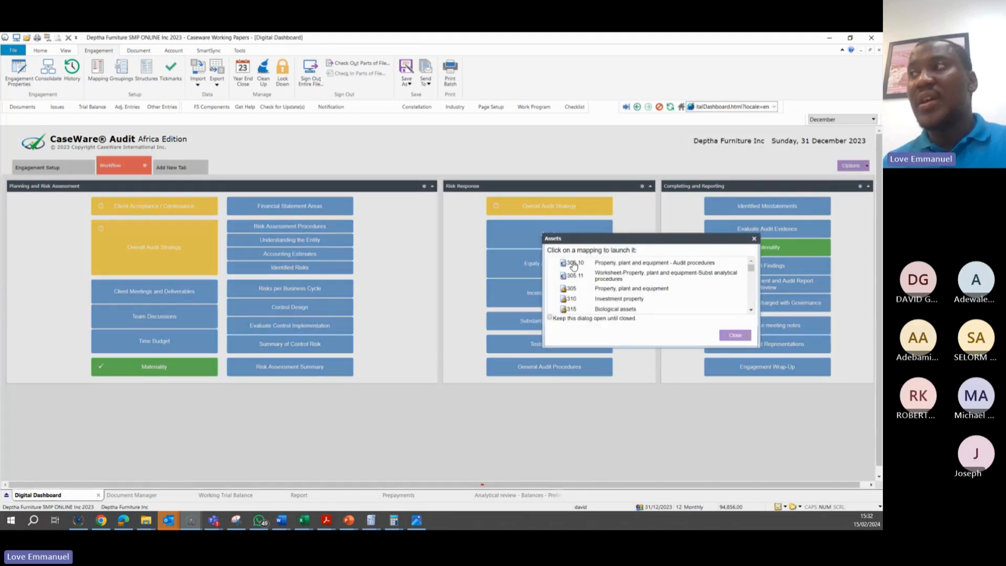
scroll(585, 266, down, 5)
scroll(585, 266, down, 3)
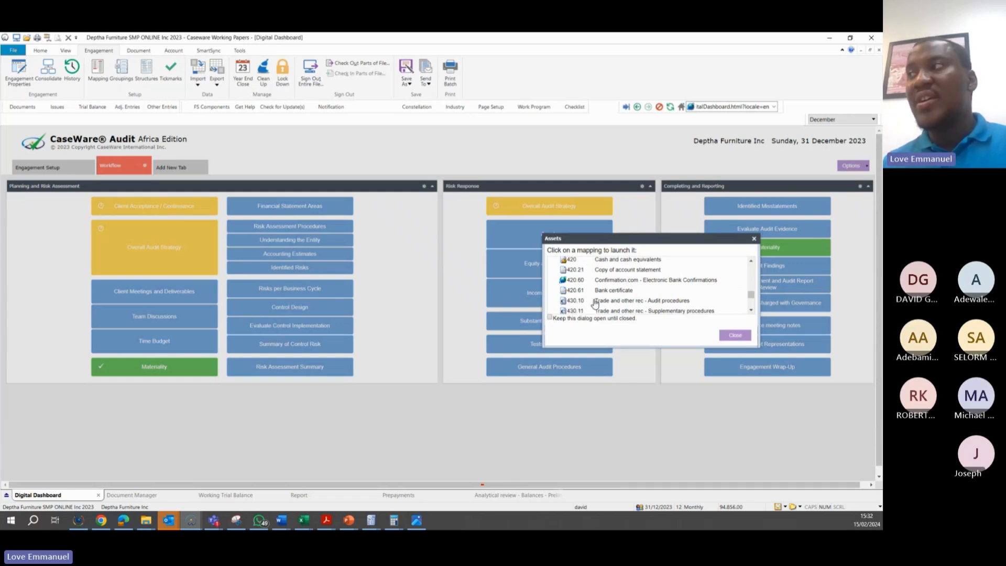
click(735, 336)
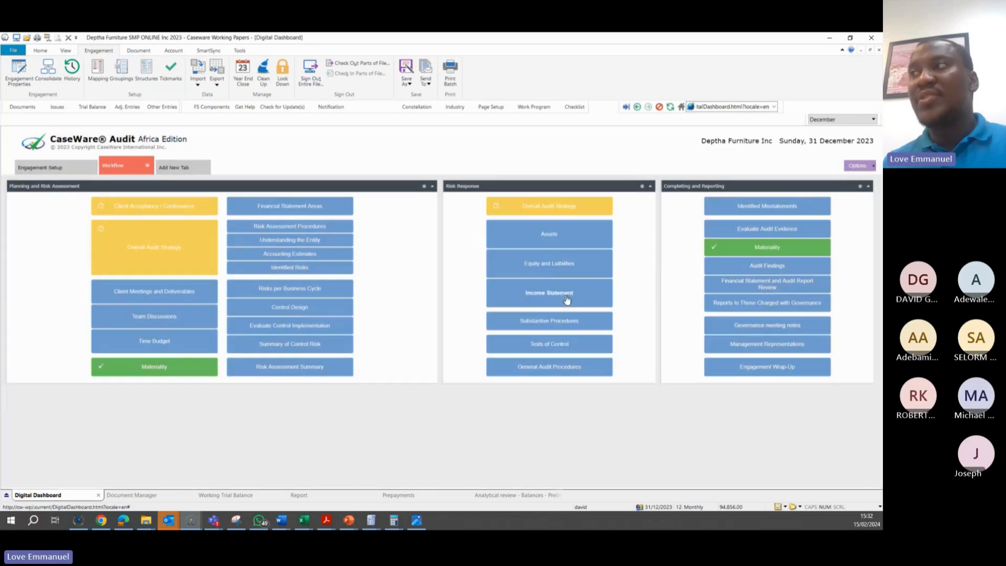
click(531, 266)
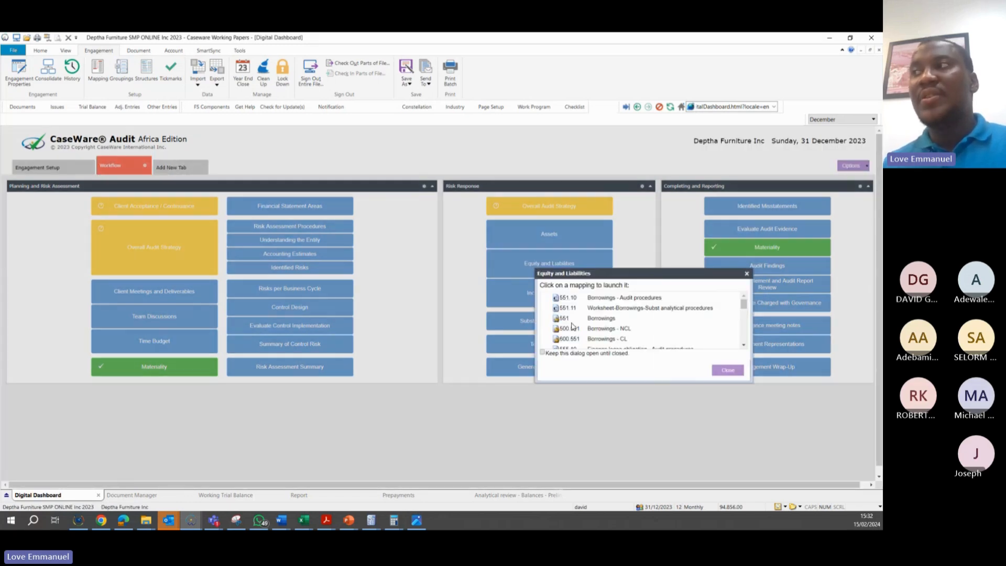
click(728, 369)
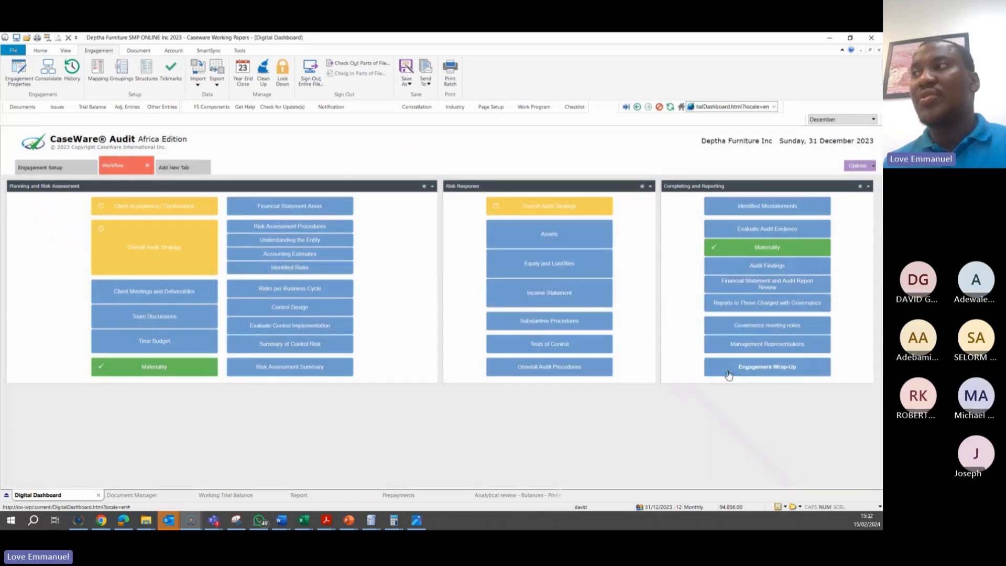
click(545, 292)
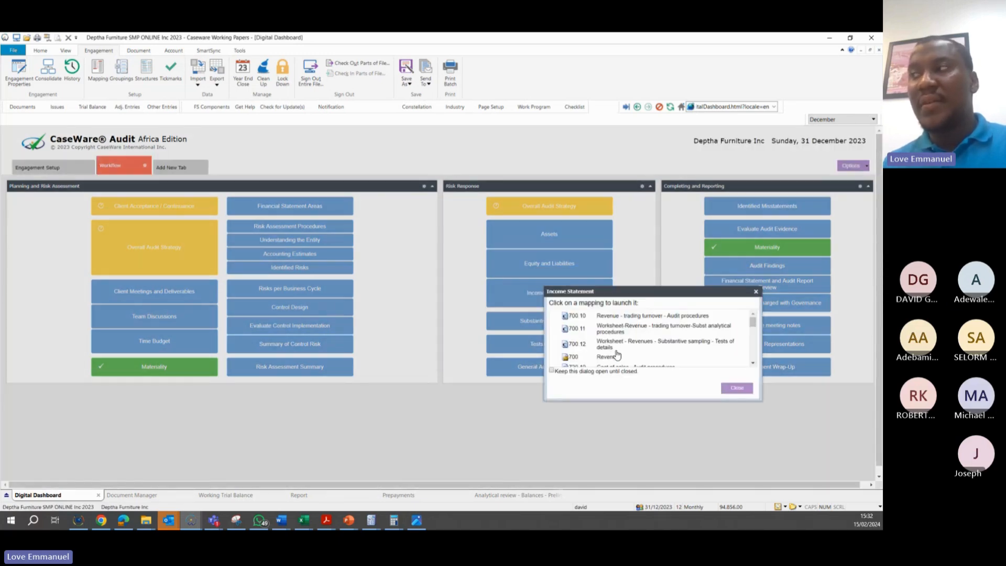
click(737, 388)
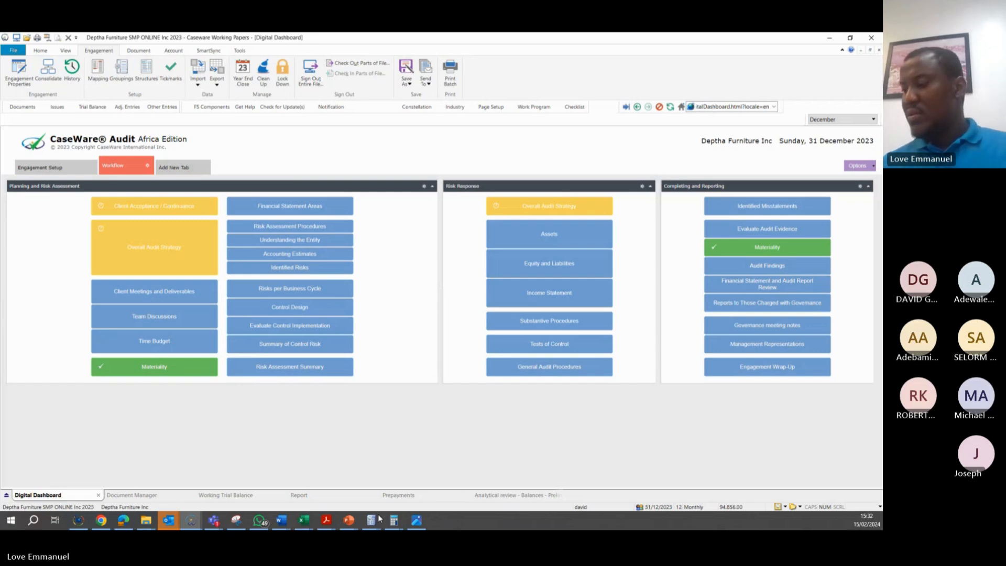
Return to the 430.10 Trade and other receivables document in CaseView and examine the locked procedures
mouse_move(372, 520)
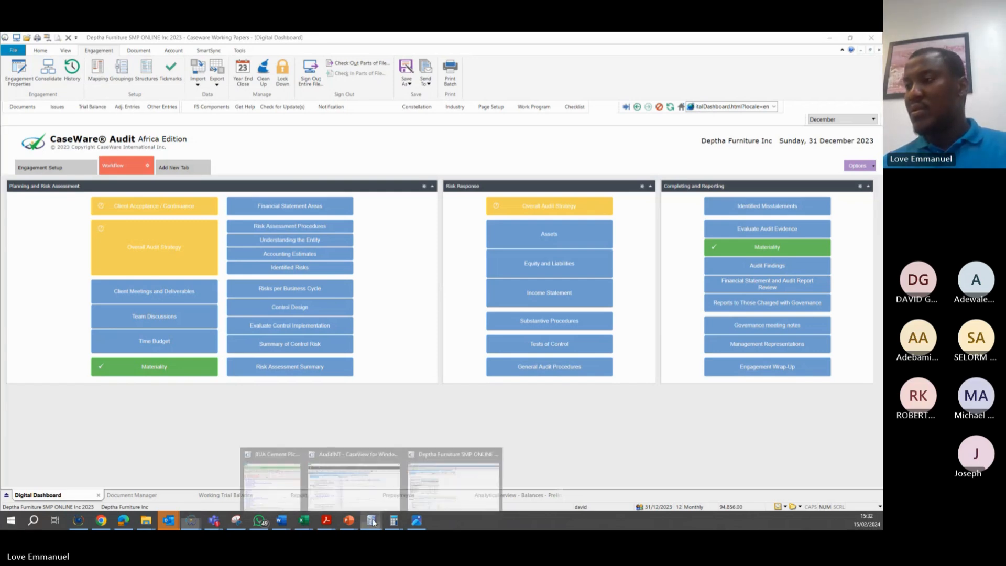
click(422, 496)
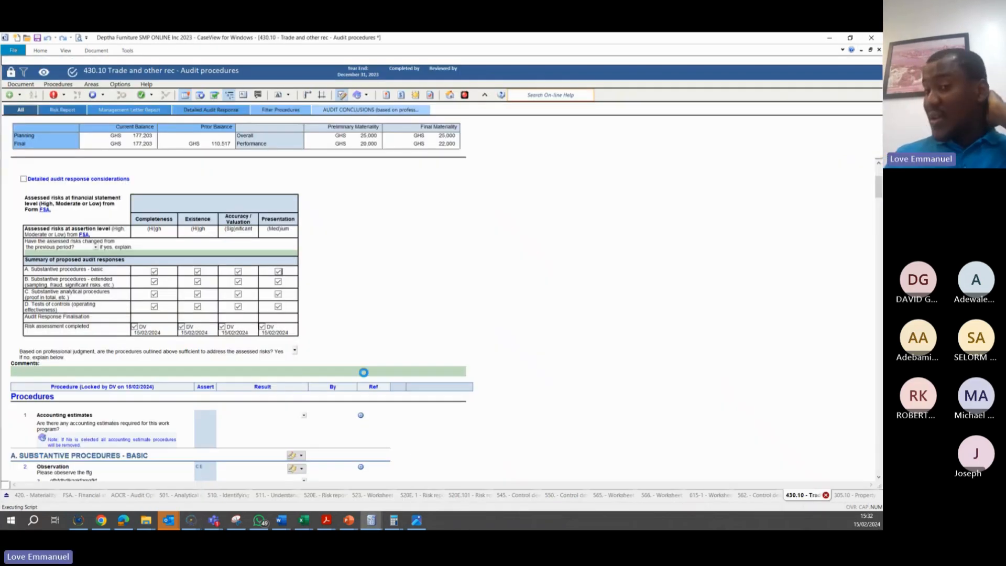
scroll(333, 340, down, 3)
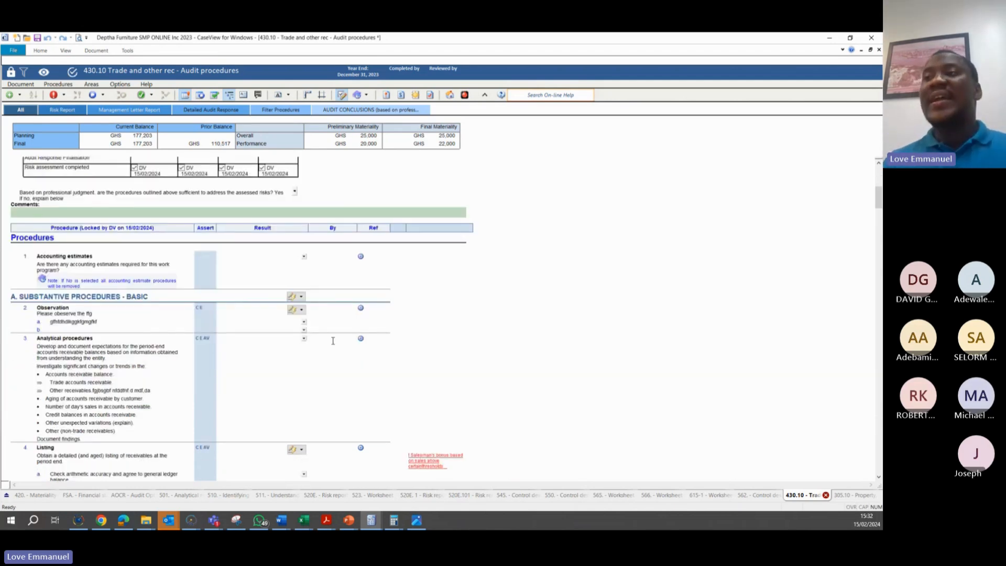